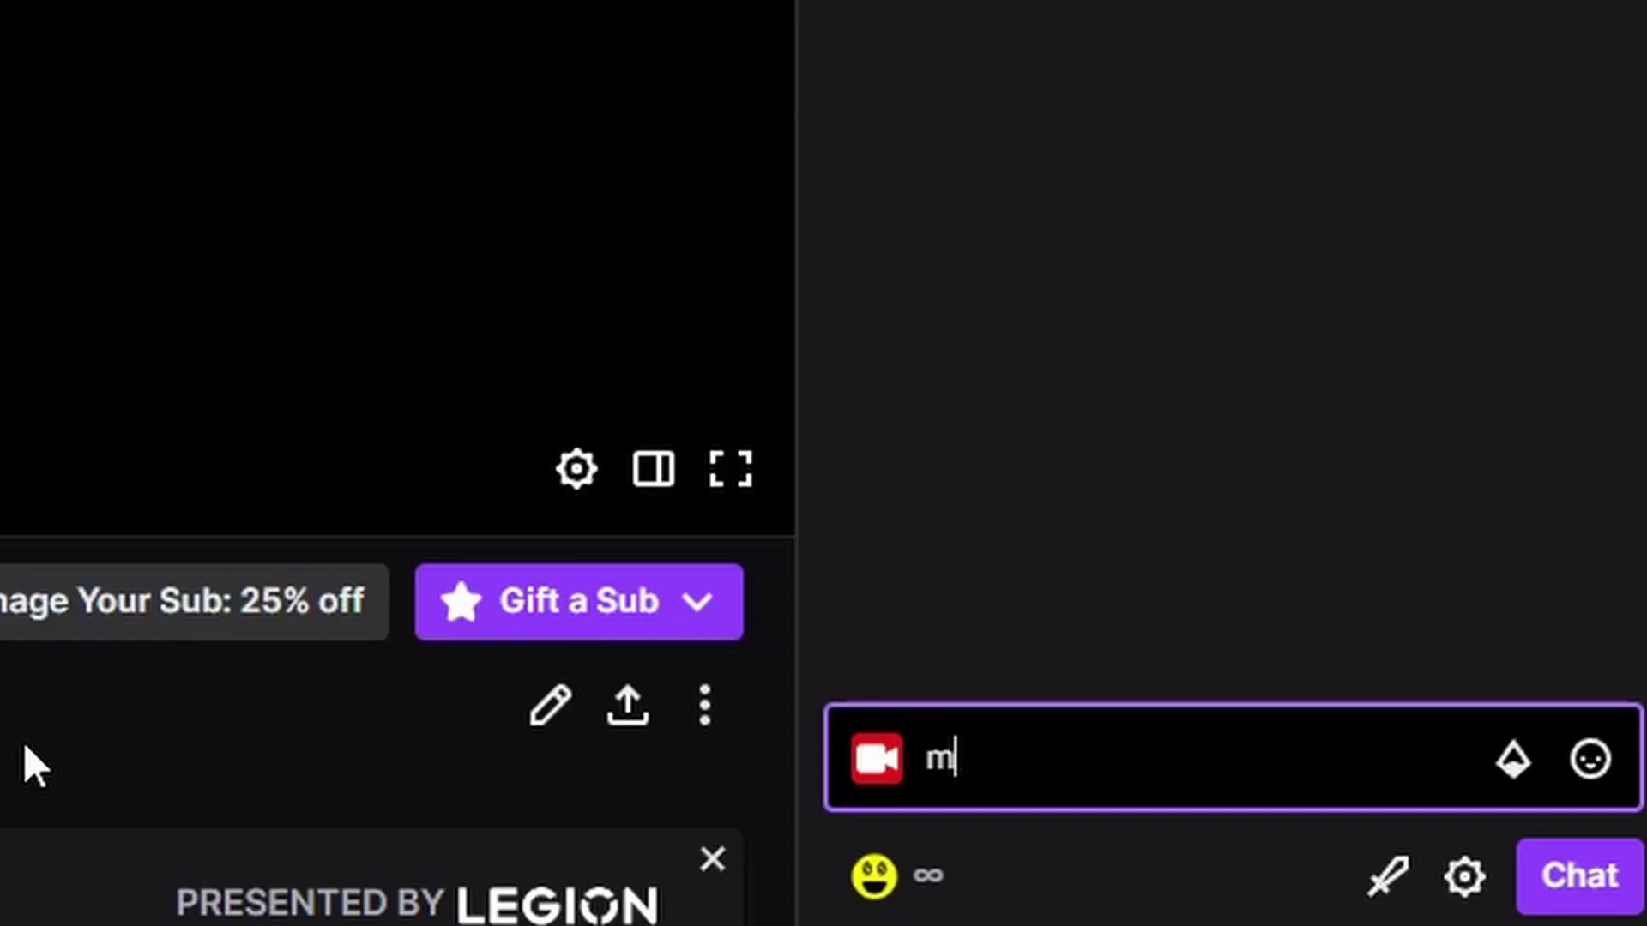
Bring up the offline Twitch channel page with its Stream Chat and Send a message box.
{"action": "type", "text": "onkaS"}
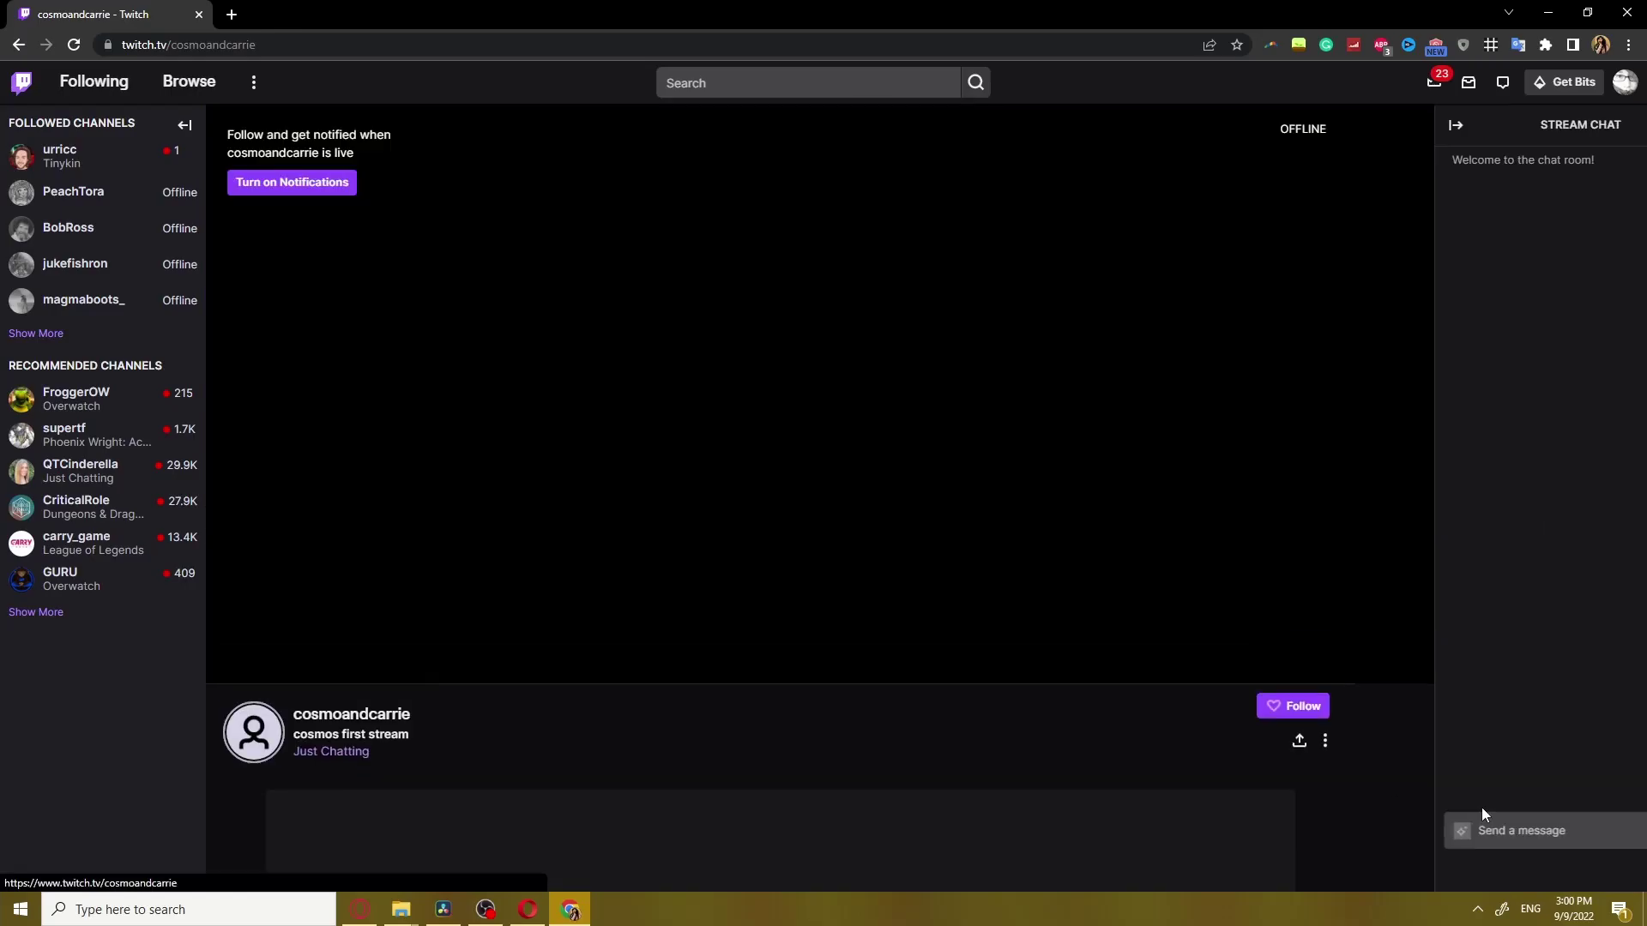
Post 'monkaS' in the offline channel's stream chat, then scroll down the tutorial.
{"action": "left_click", "coordinate": [1562, 823]}
{"action": "type", "text": "monkaS"}
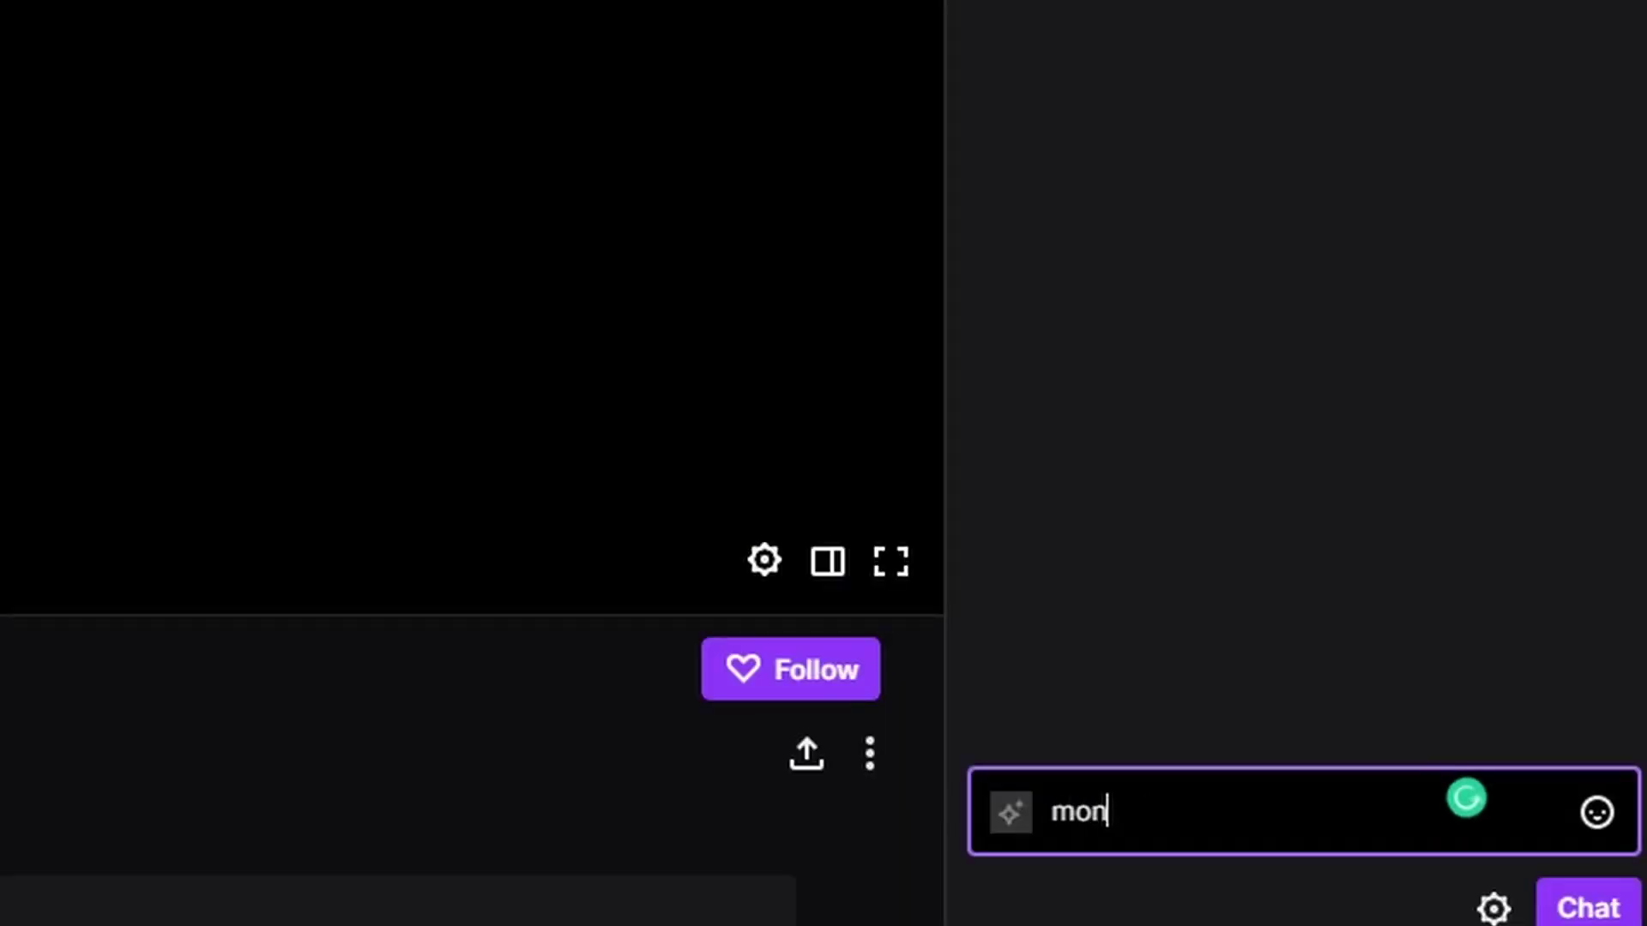
{"action": "key", "text": "Return"}
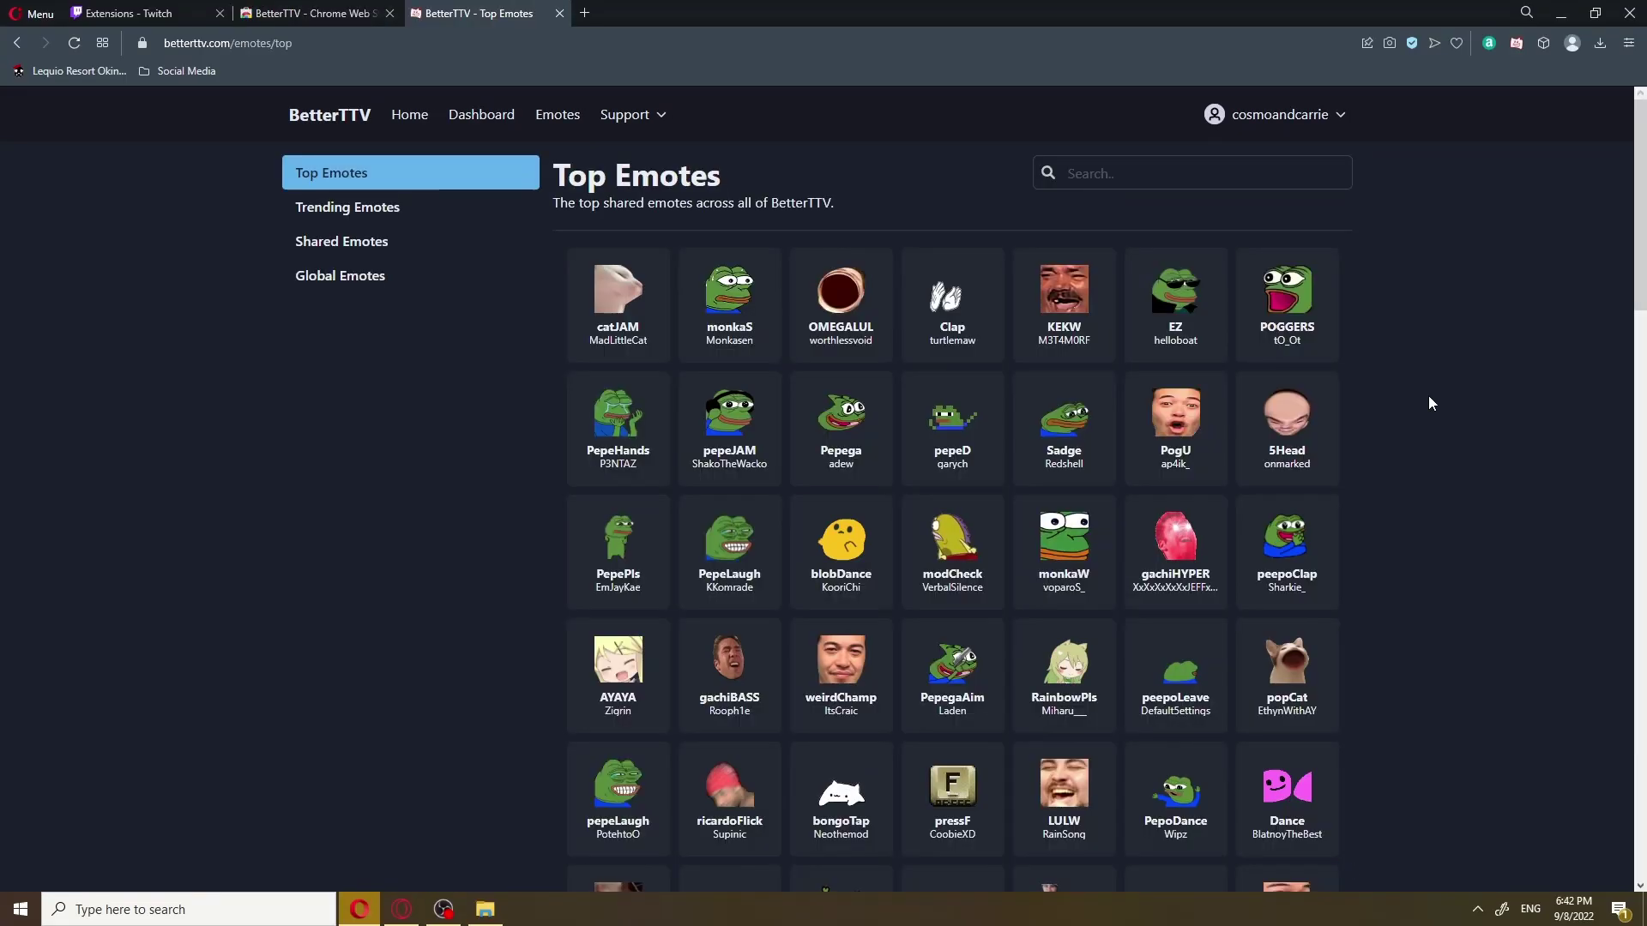
{"action": "scroll", "coordinate": [1430, 403], "scroll_direction": "down", "scroll_amount": 6}
{"action": "scroll", "coordinate": [1428, 402], "scroll_direction": "down", "scroll_amount": 4}
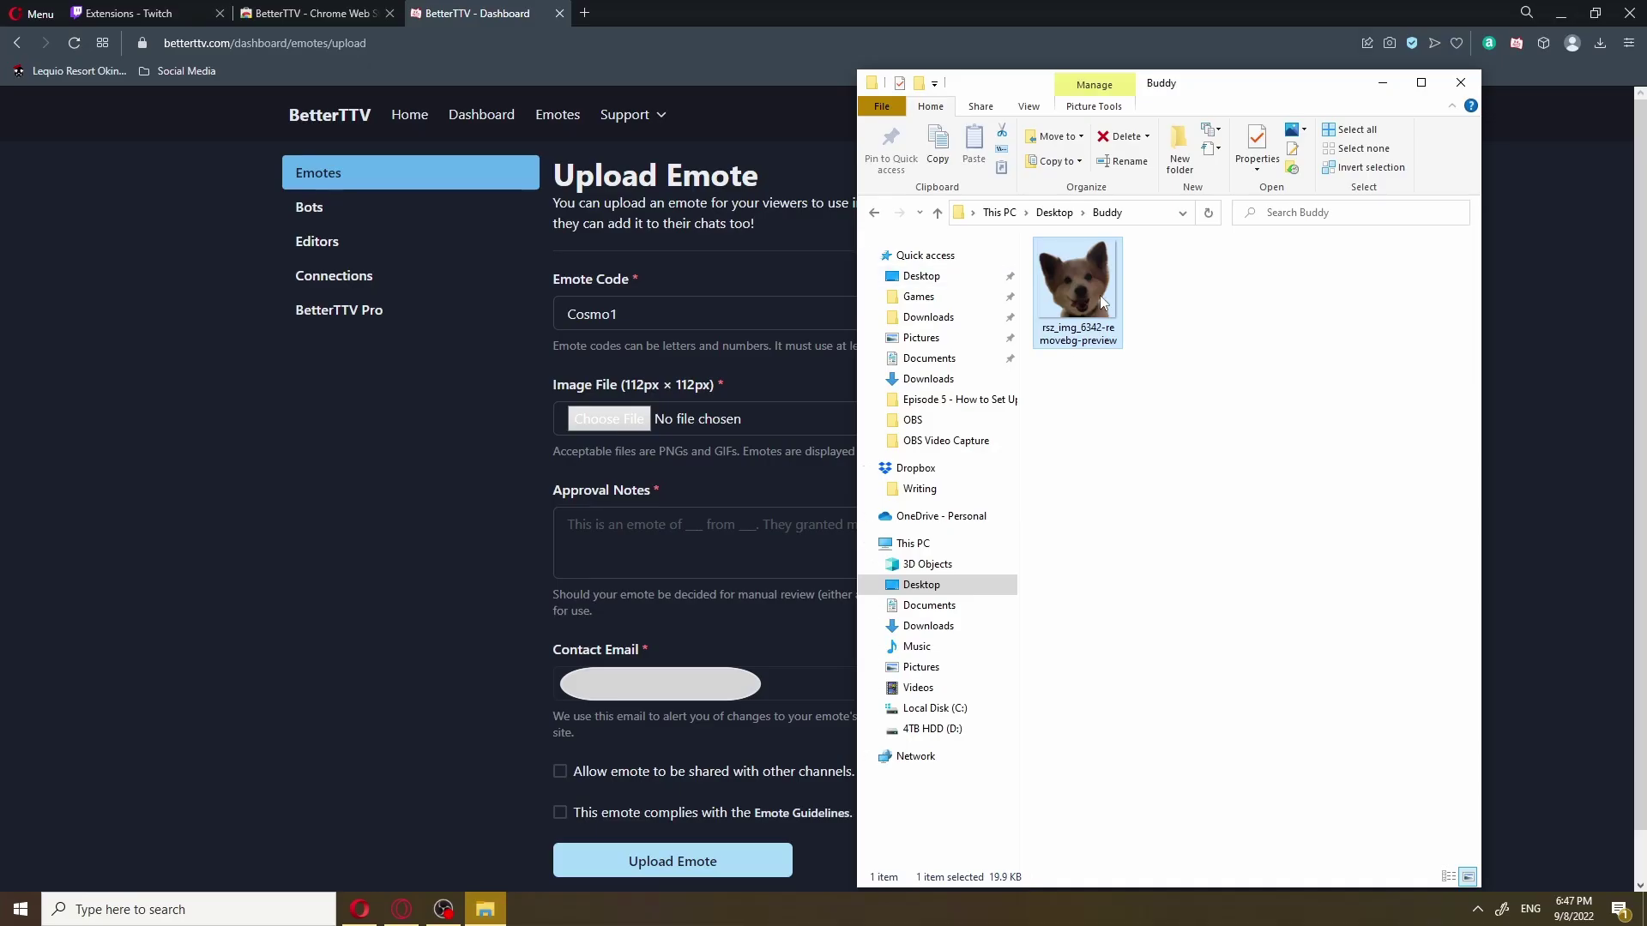
Cancel the Add BetterTTV prompt and bring it back up with Add to Opera.
{"action": "left_click_drag", "start_coordinate": [1099, 295], "coordinate": [625, 426]}
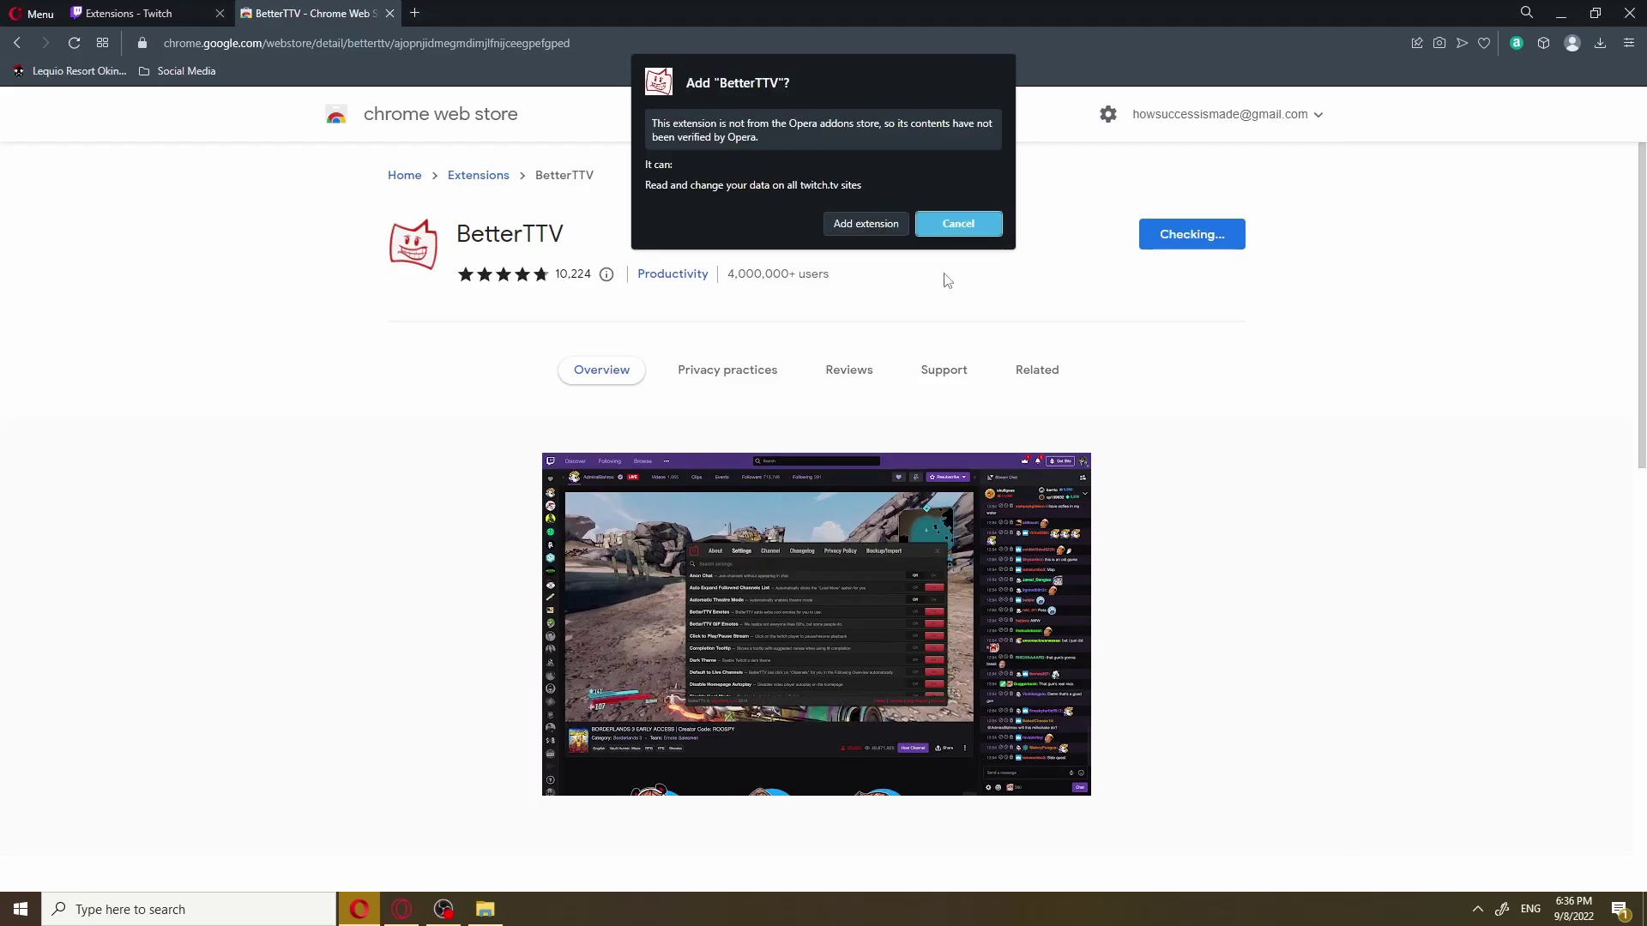
{"action": "left_click", "coordinate": [958, 225]}
{"action": "left_click", "coordinate": [1174, 237]}
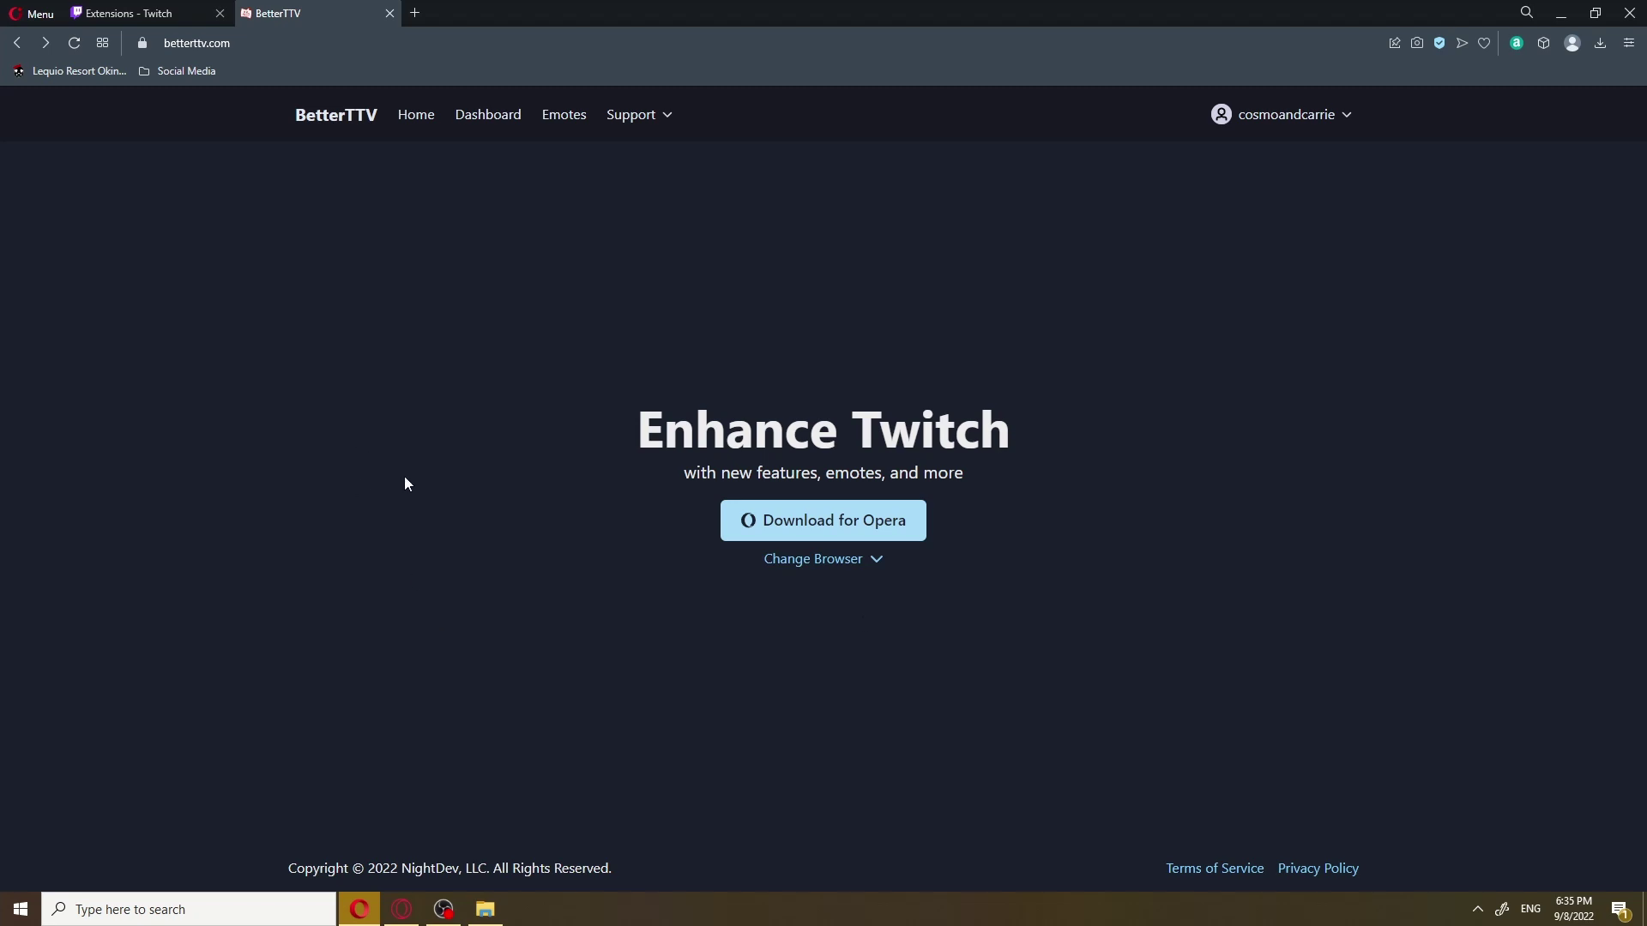
Install the BetterTTV extension in Opera from betterttv.com's Download for Opera link.
{"action": "left_click", "coordinate": [855, 530]}
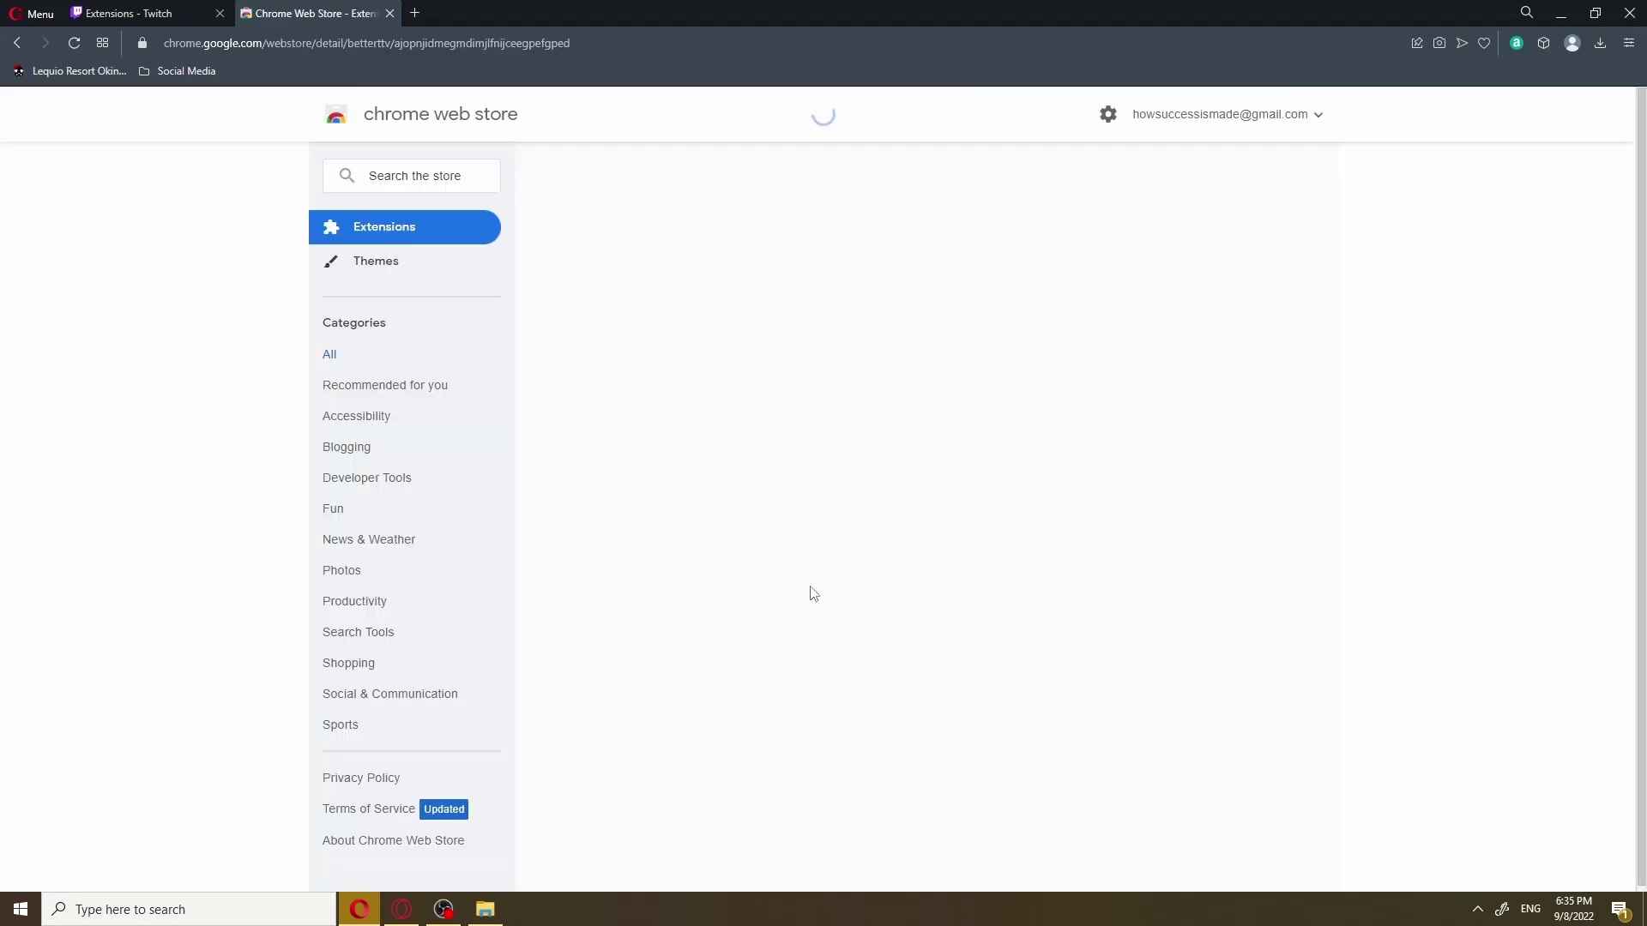
{"action": "left_click", "coordinate": [1169, 244]}
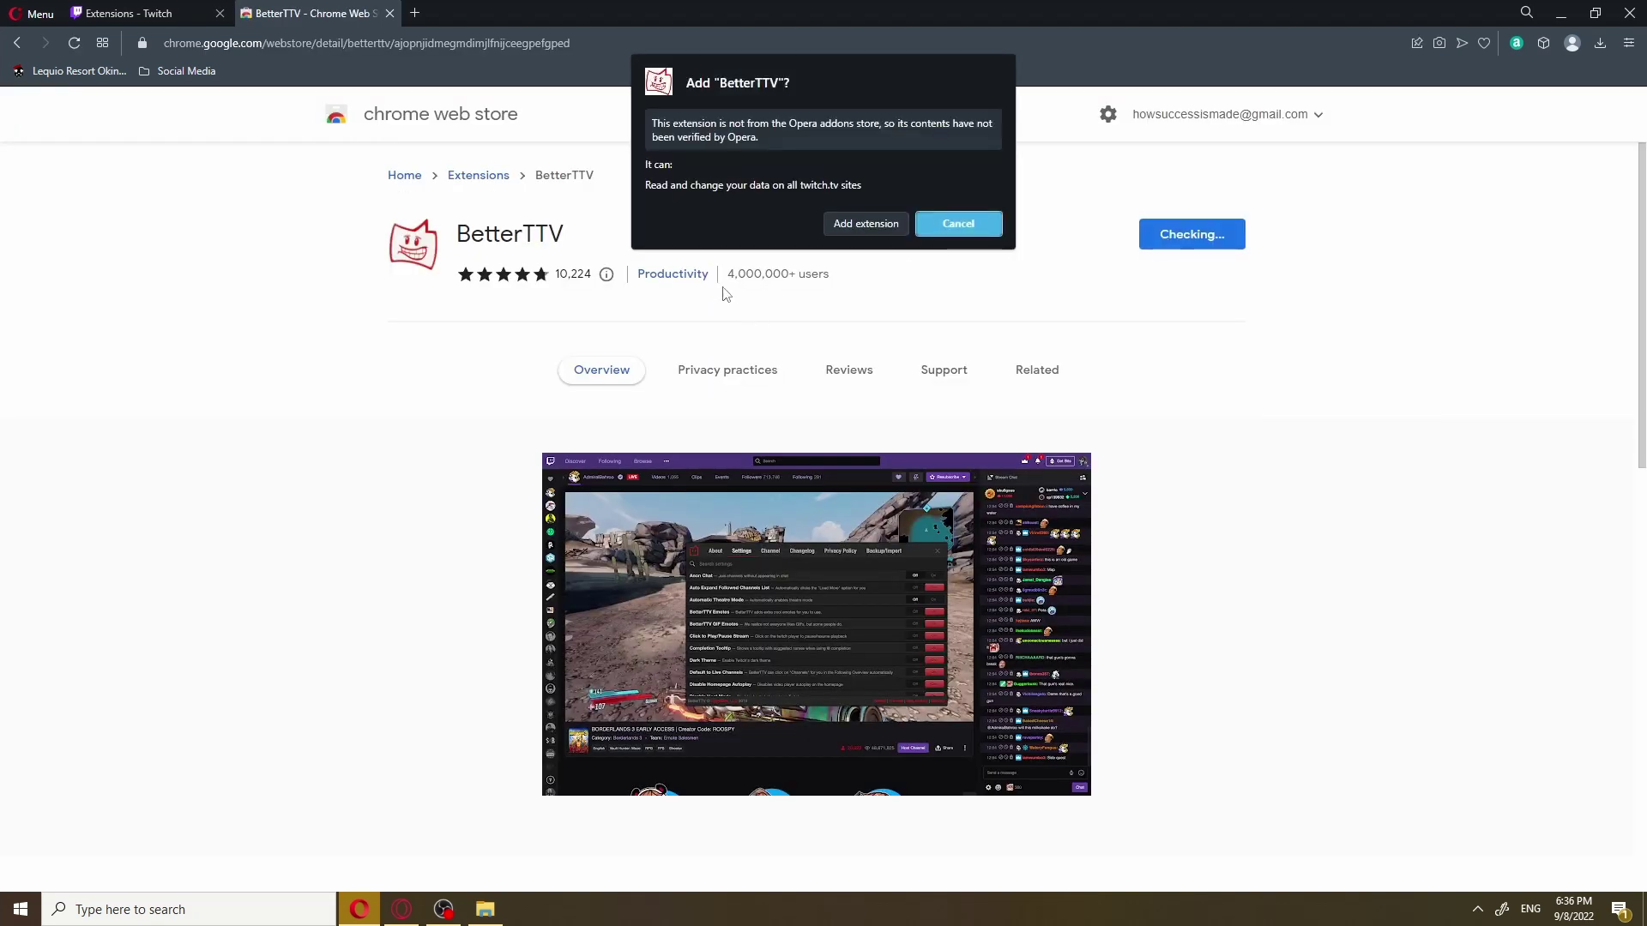
{"action": "left_click", "coordinate": [872, 222]}
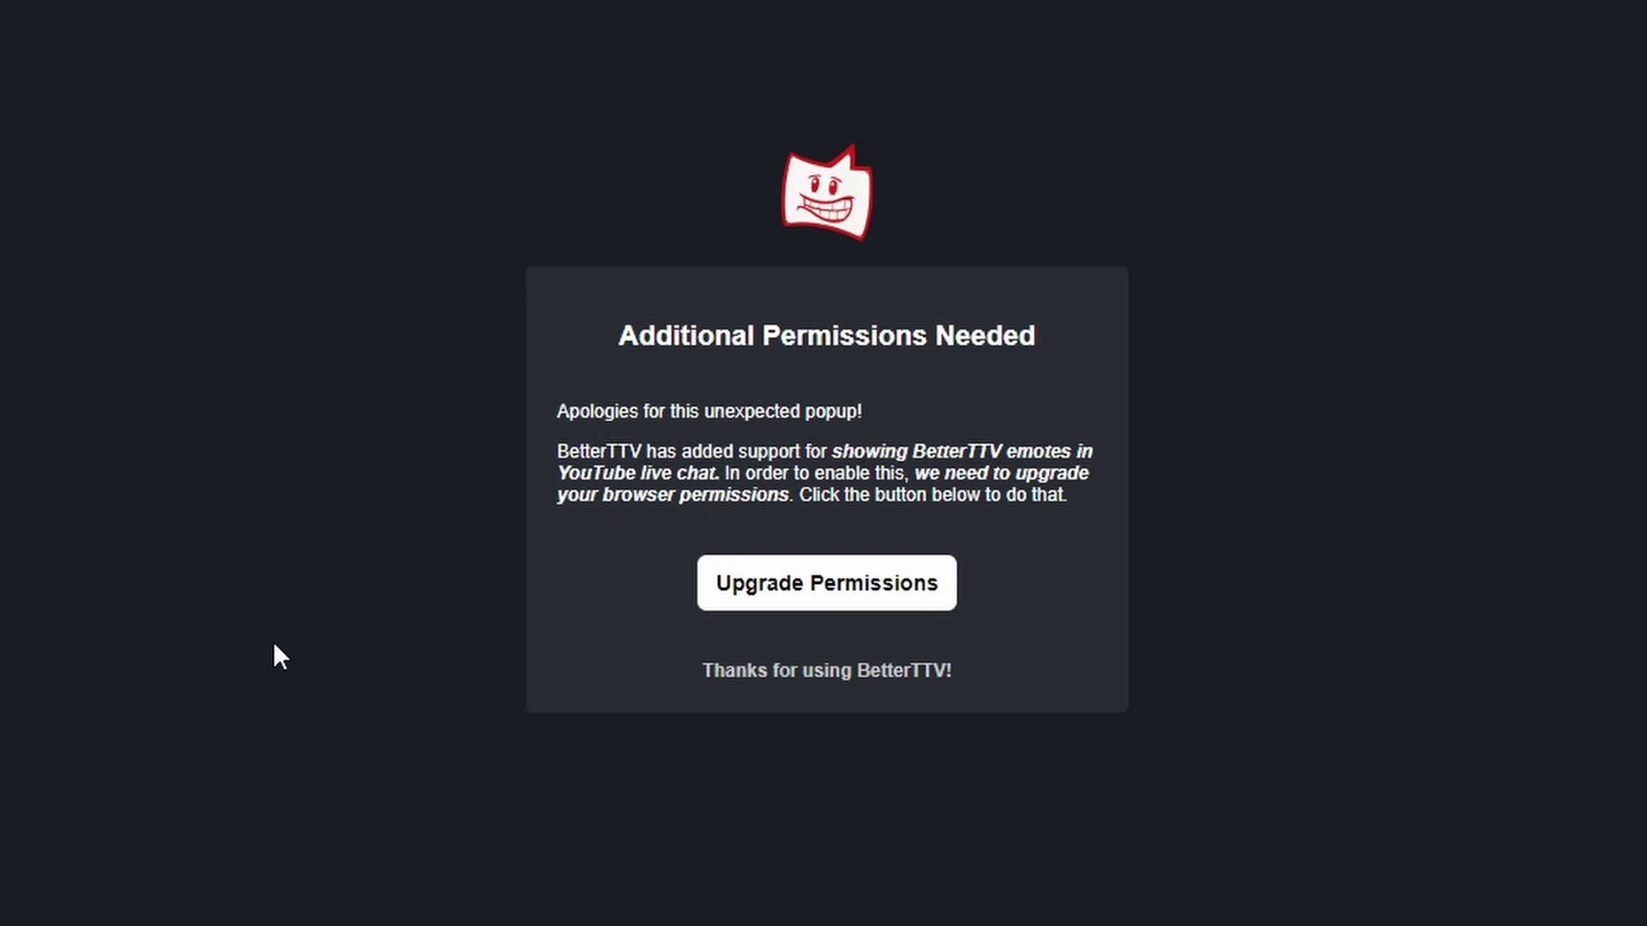
Dismiss the permissions popup and pin BetterTTV to the Opera toolbar.
{"action": "left_click", "coordinate": [1560, 17]}
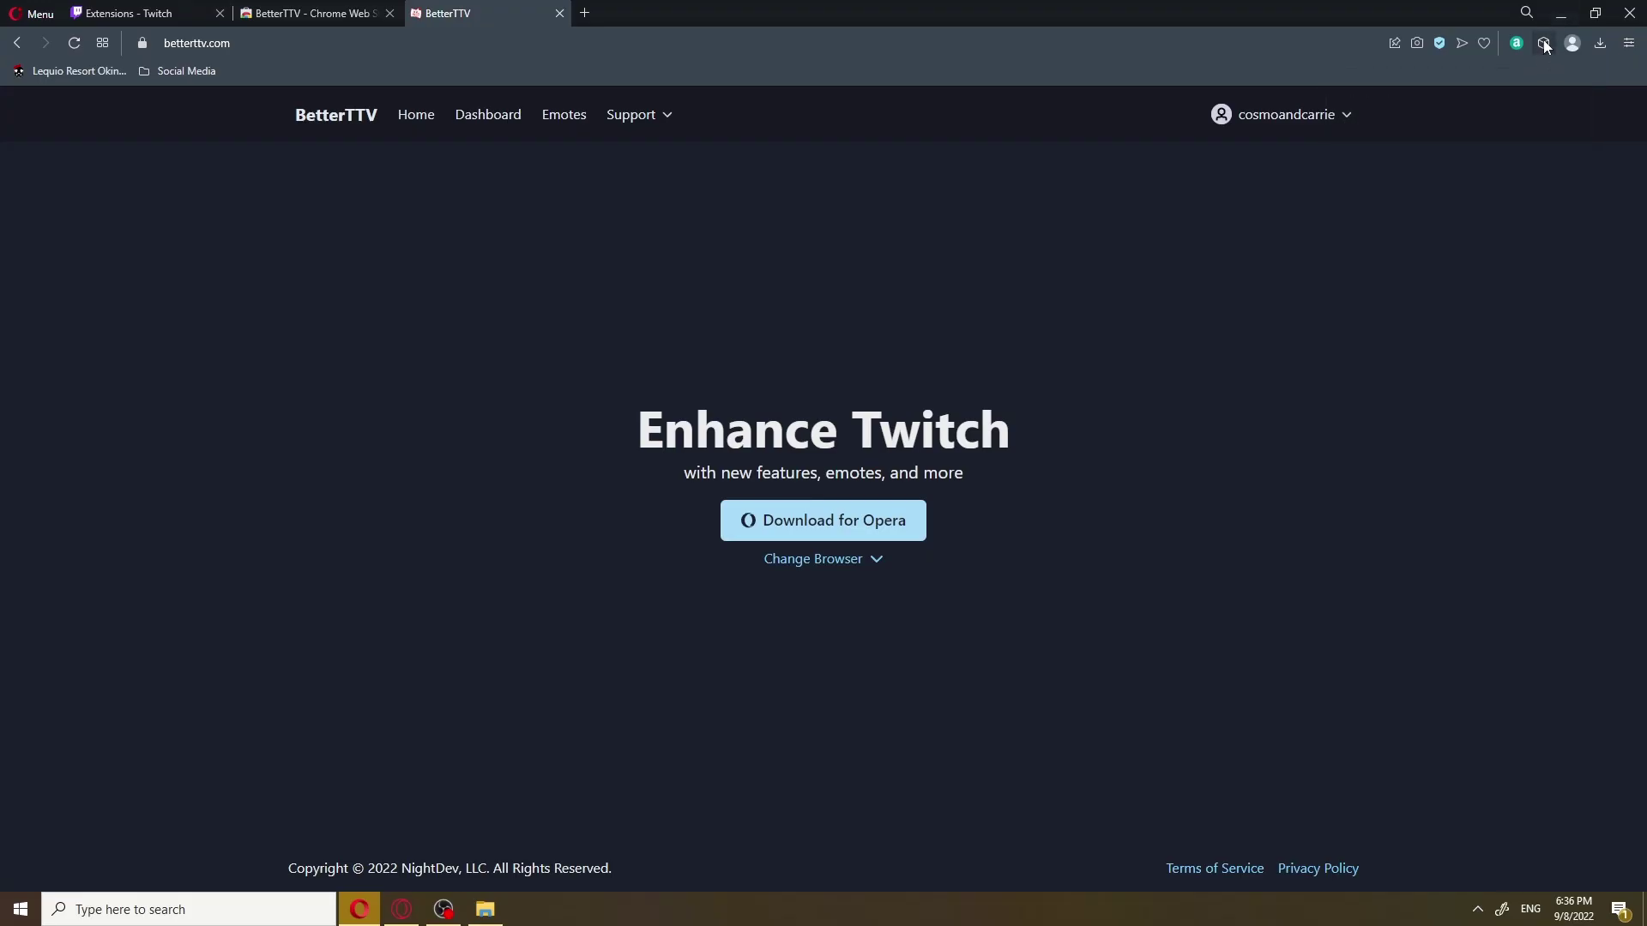
{"action": "left_click", "coordinate": [1544, 44]}
{"action": "left_click", "coordinate": [1533, 207]}
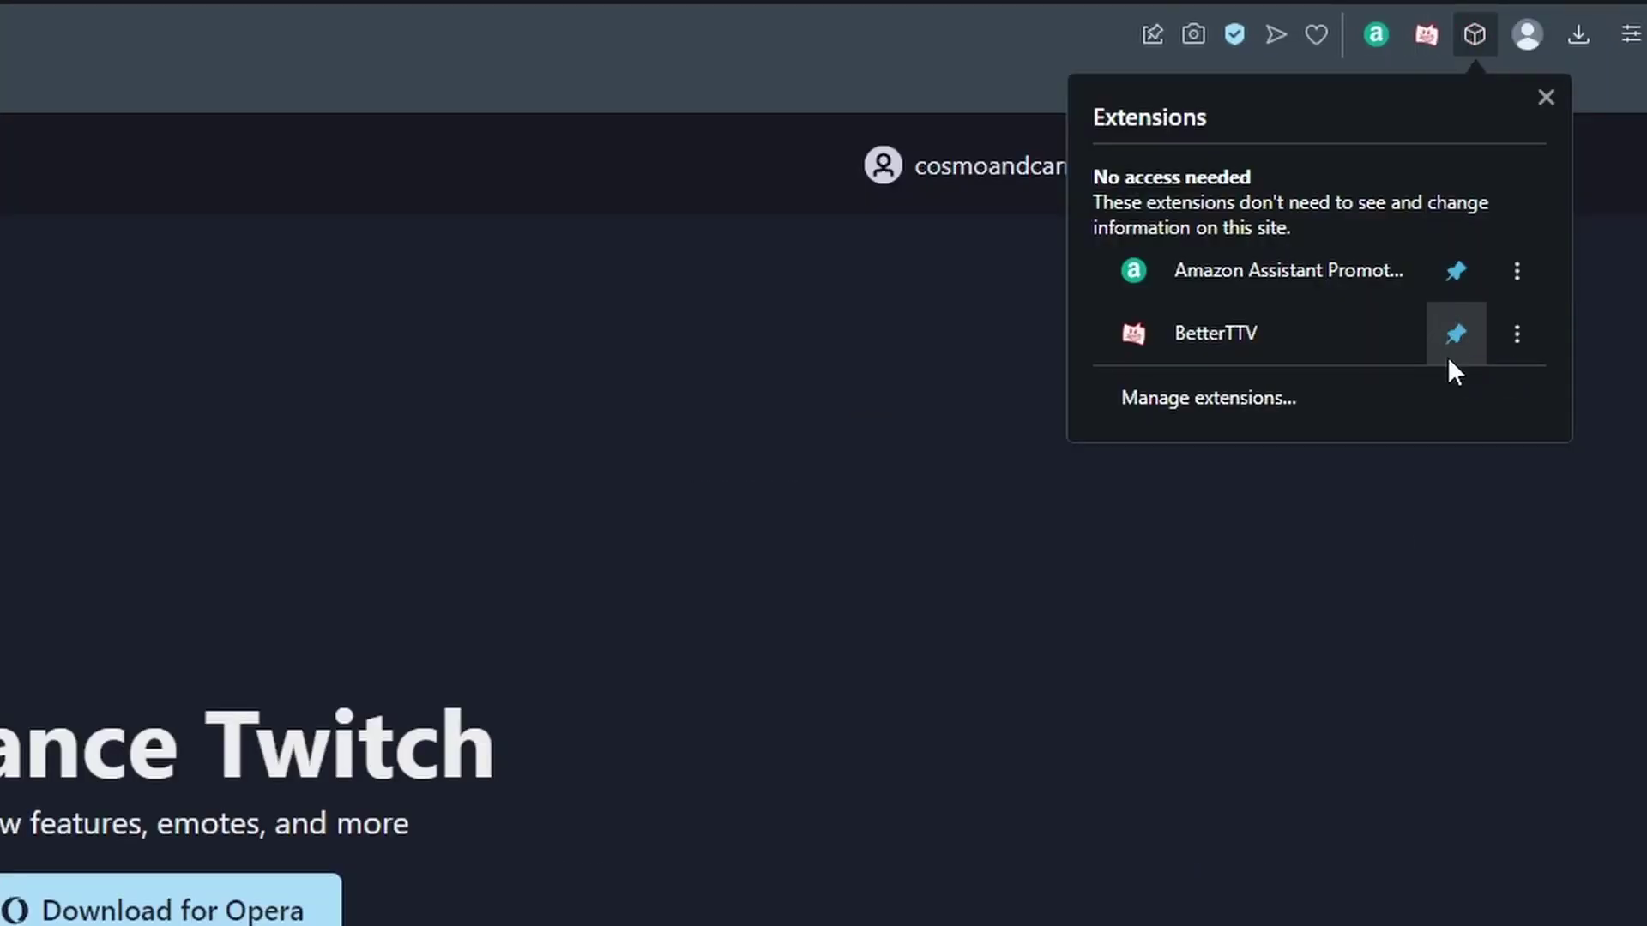
{"action": "left_click", "coordinate": [1220, 459]}
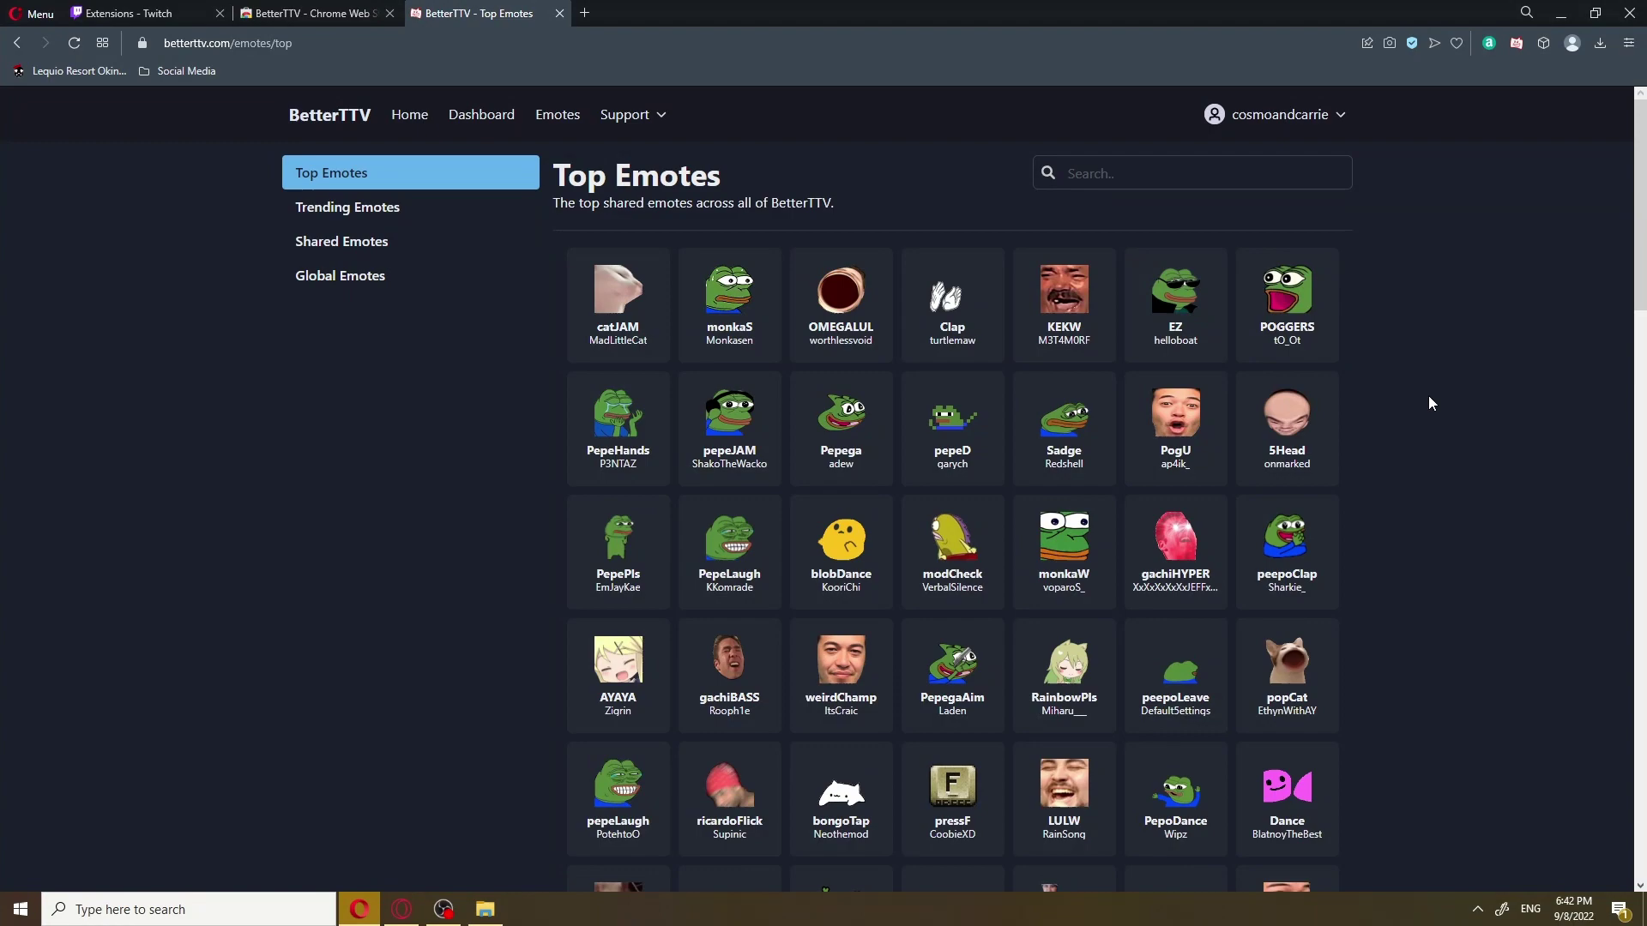
{"action": "scroll", "coordinate": [1428, 394], "scroll_direction": "down", "scroll_amount": 4}
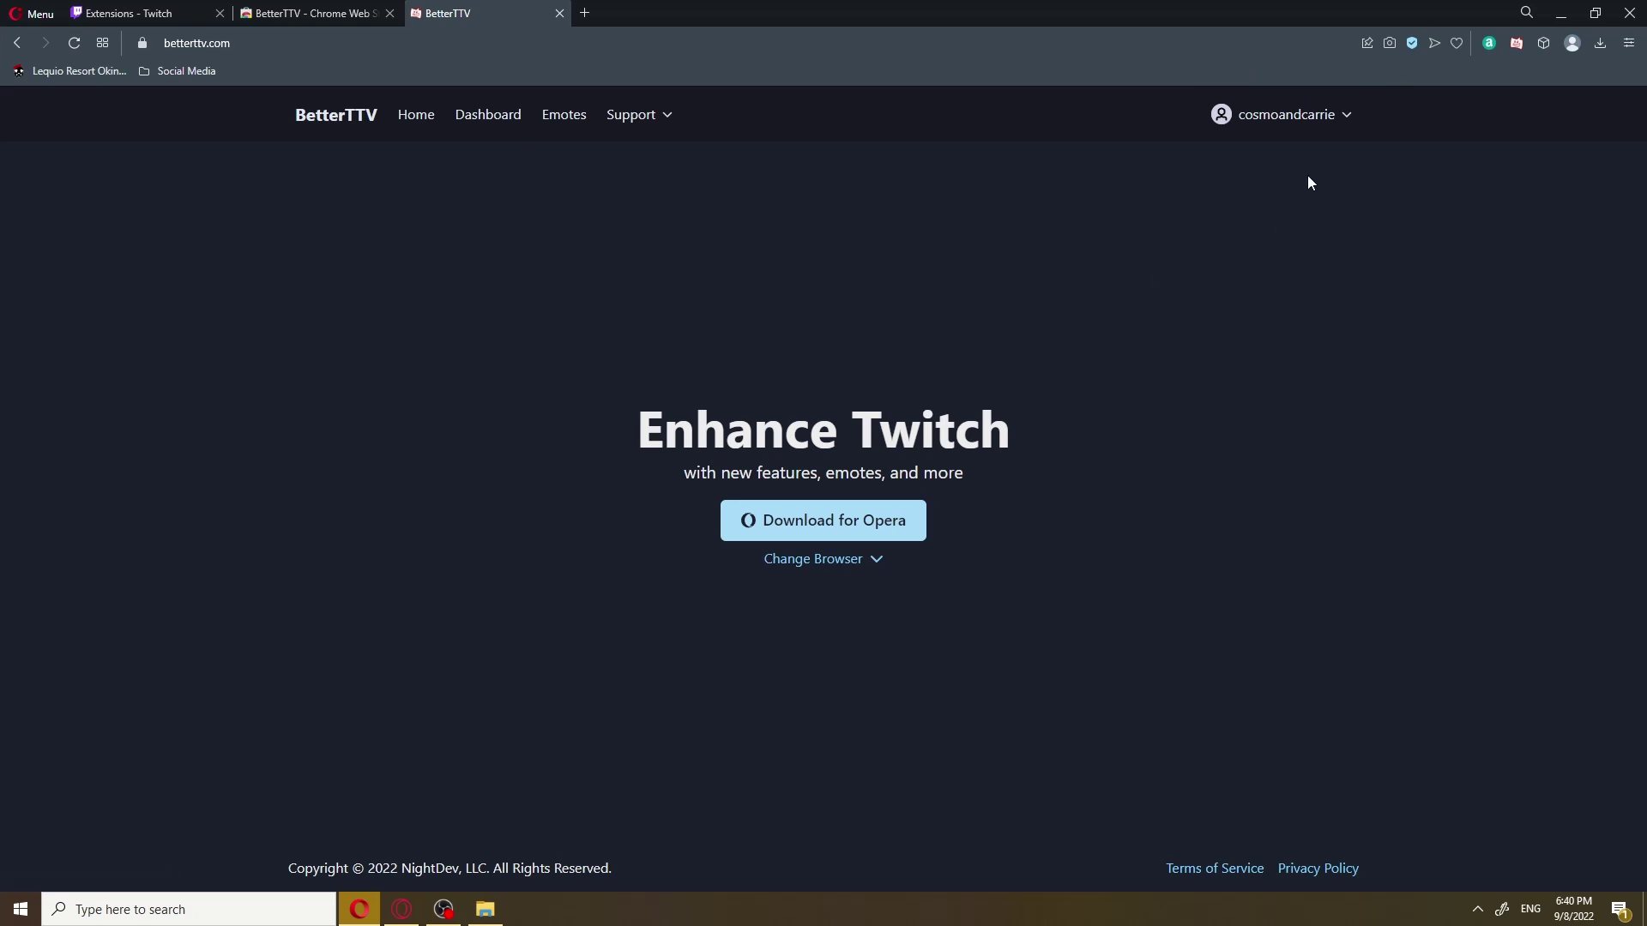
Browse BetterTTV's Trending, Shared and Global emotes, then scroll through Top Emotes to PepeWhy.
{"action": "left_click", "coordinate": [481, 119]}
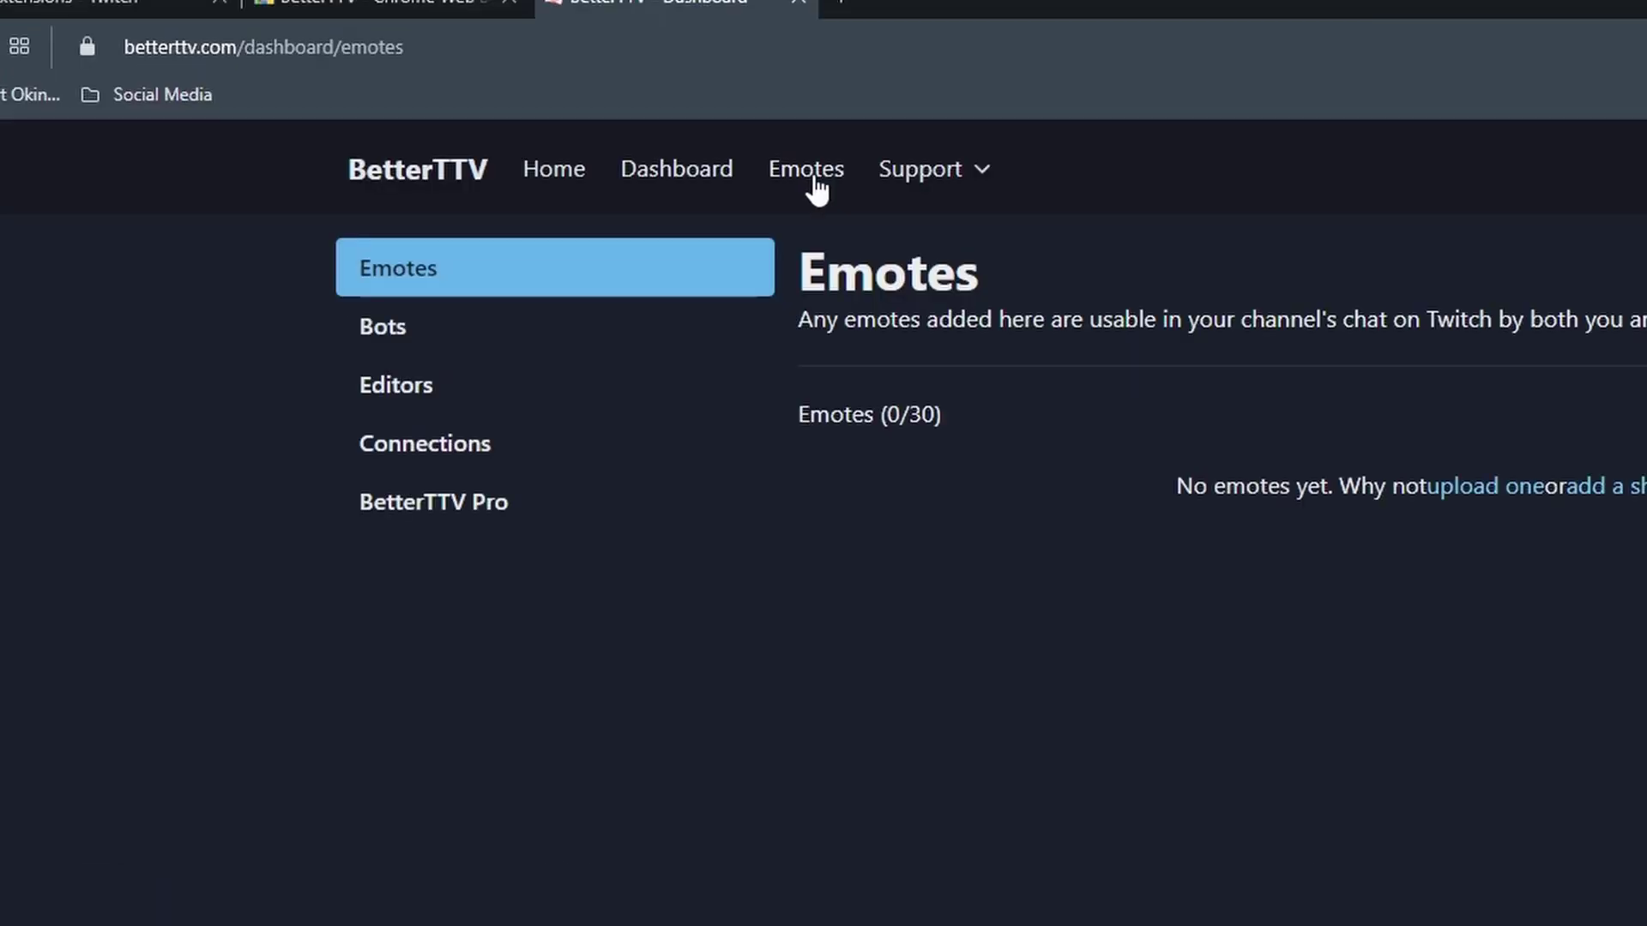
{"action": "left_click", "coordinate": [813, 176]}
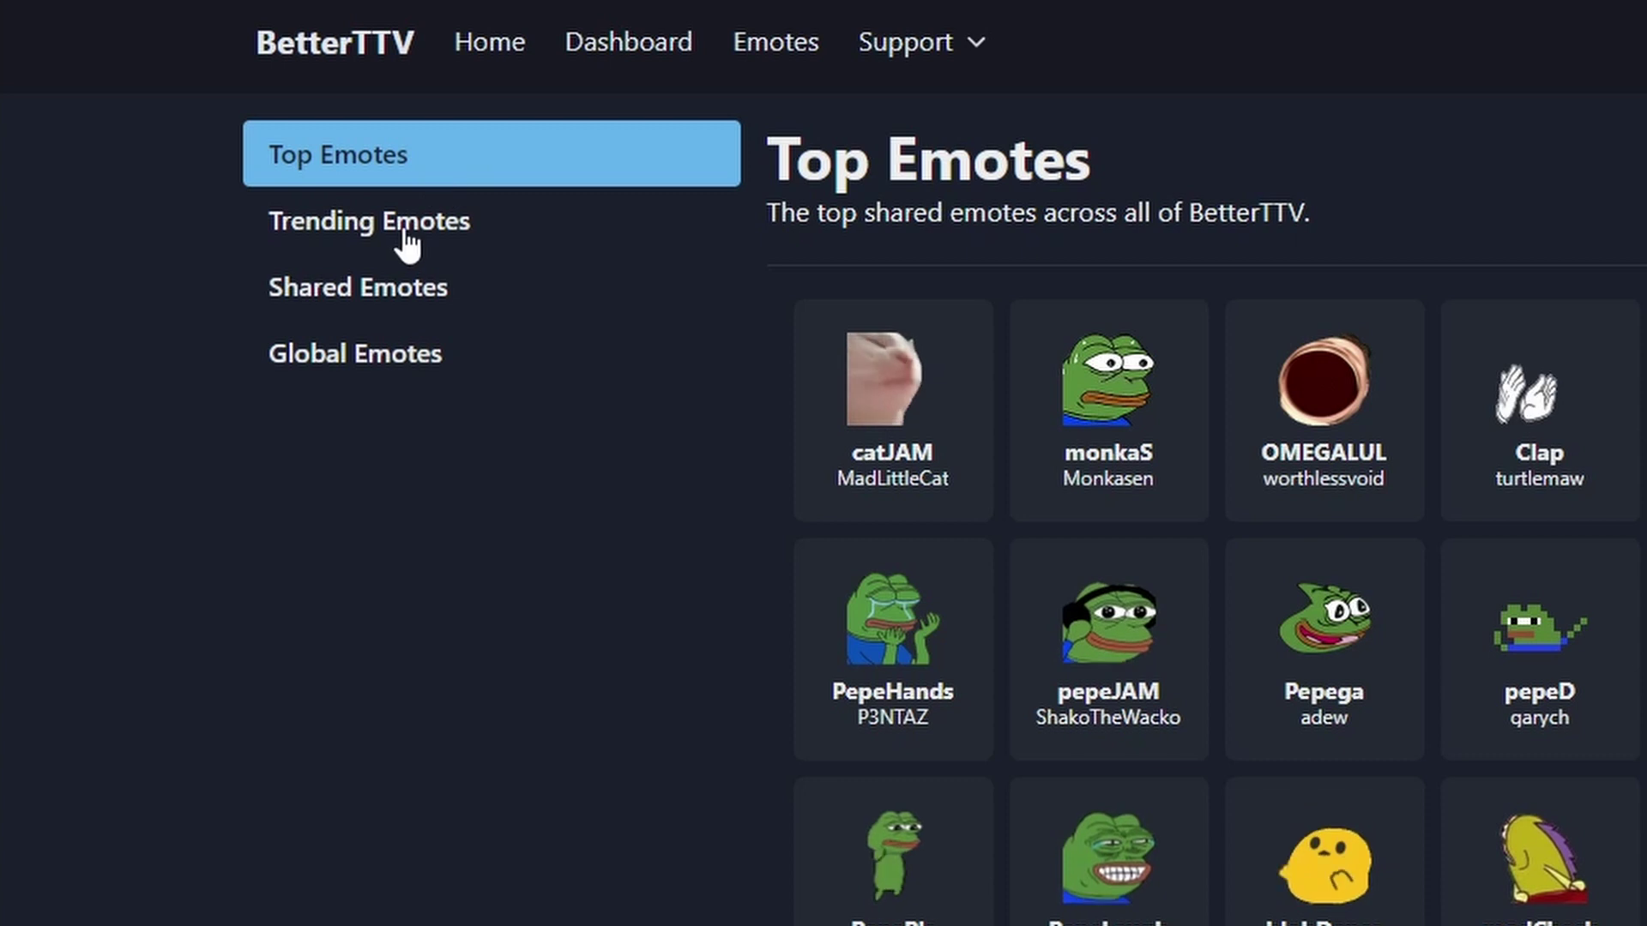
{"action": "left_click", "coordinate": [403, 237]}
{"action": "left_click", "coordinate": [404, 300]}
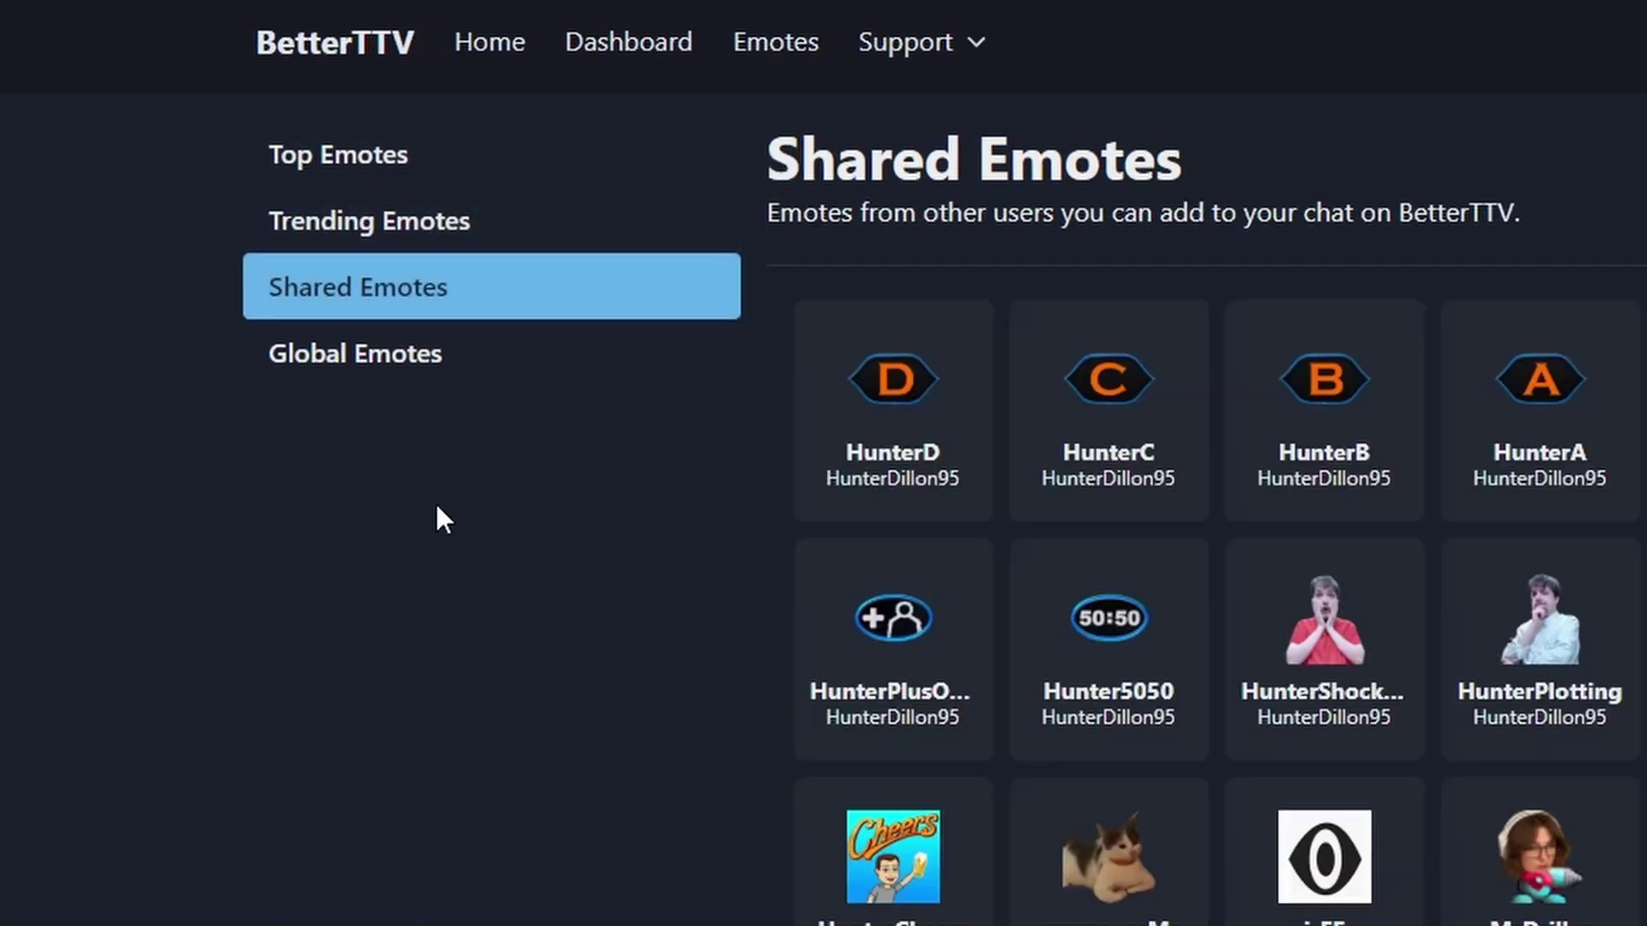
{"action": "left_click", "coordinate": [335, 370]}
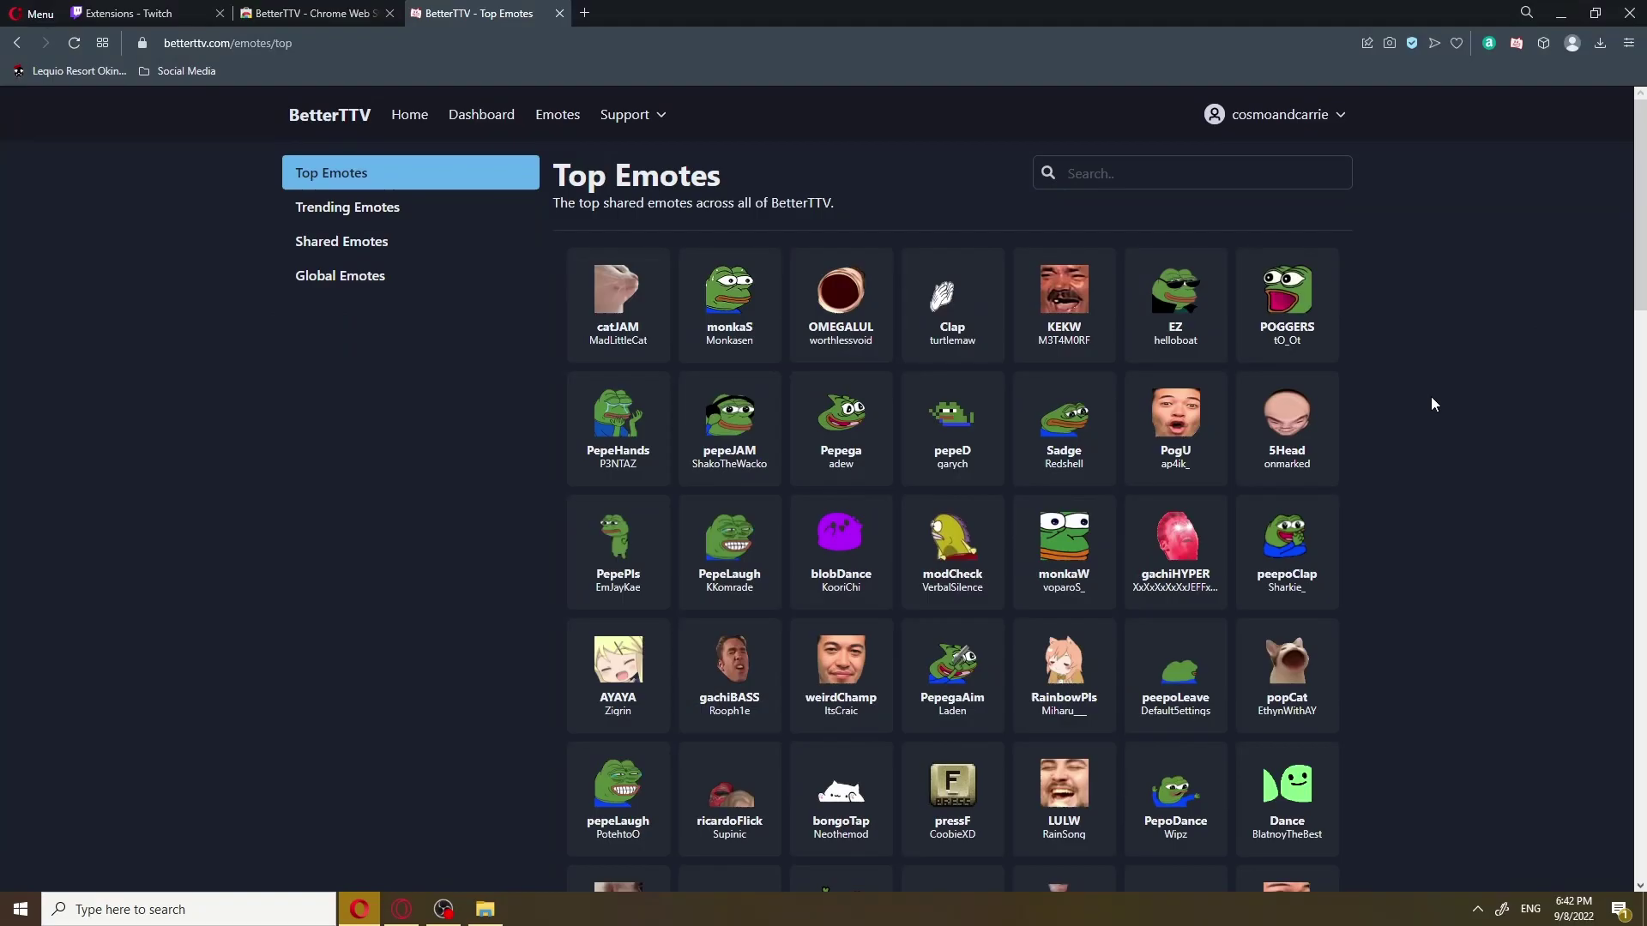
{"action": "scroll", "coordinate": [1428, 401], "scroll_direction": "down", "scroll_amount": 2}
{"action": "scroll", "coordinate": [1429, 399], "scroll_direction": "down", "scroll_amount": 8}
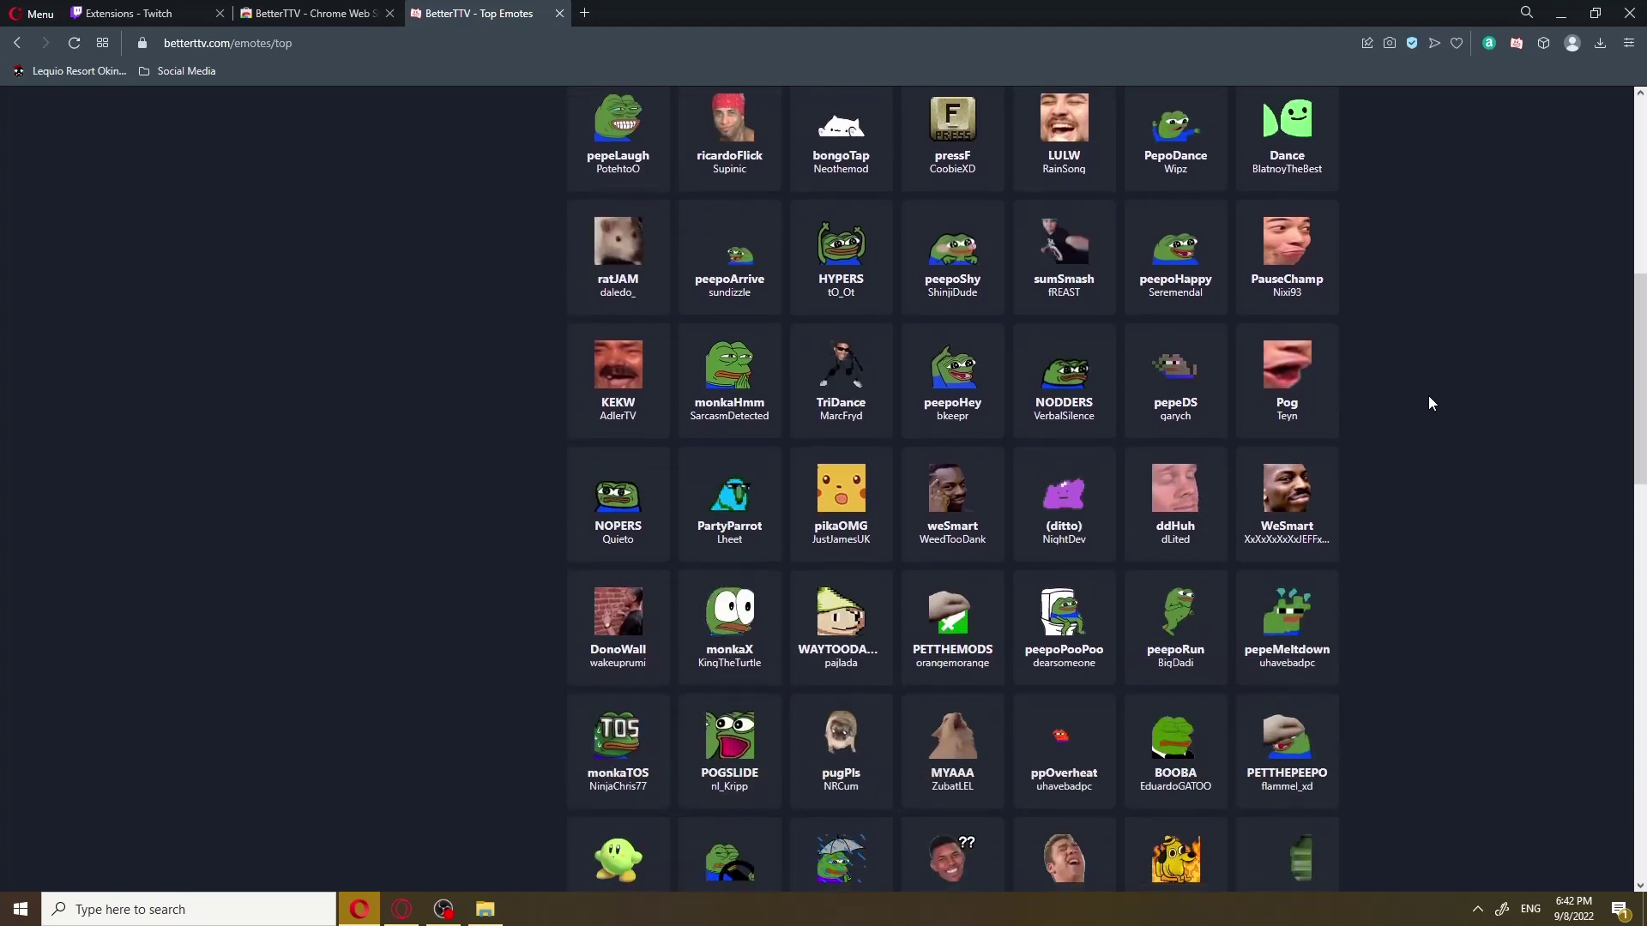
{"action": "scroll", "coordinate": [1429, 399], "scroll_direction": "down", "scroll_amount": 10}
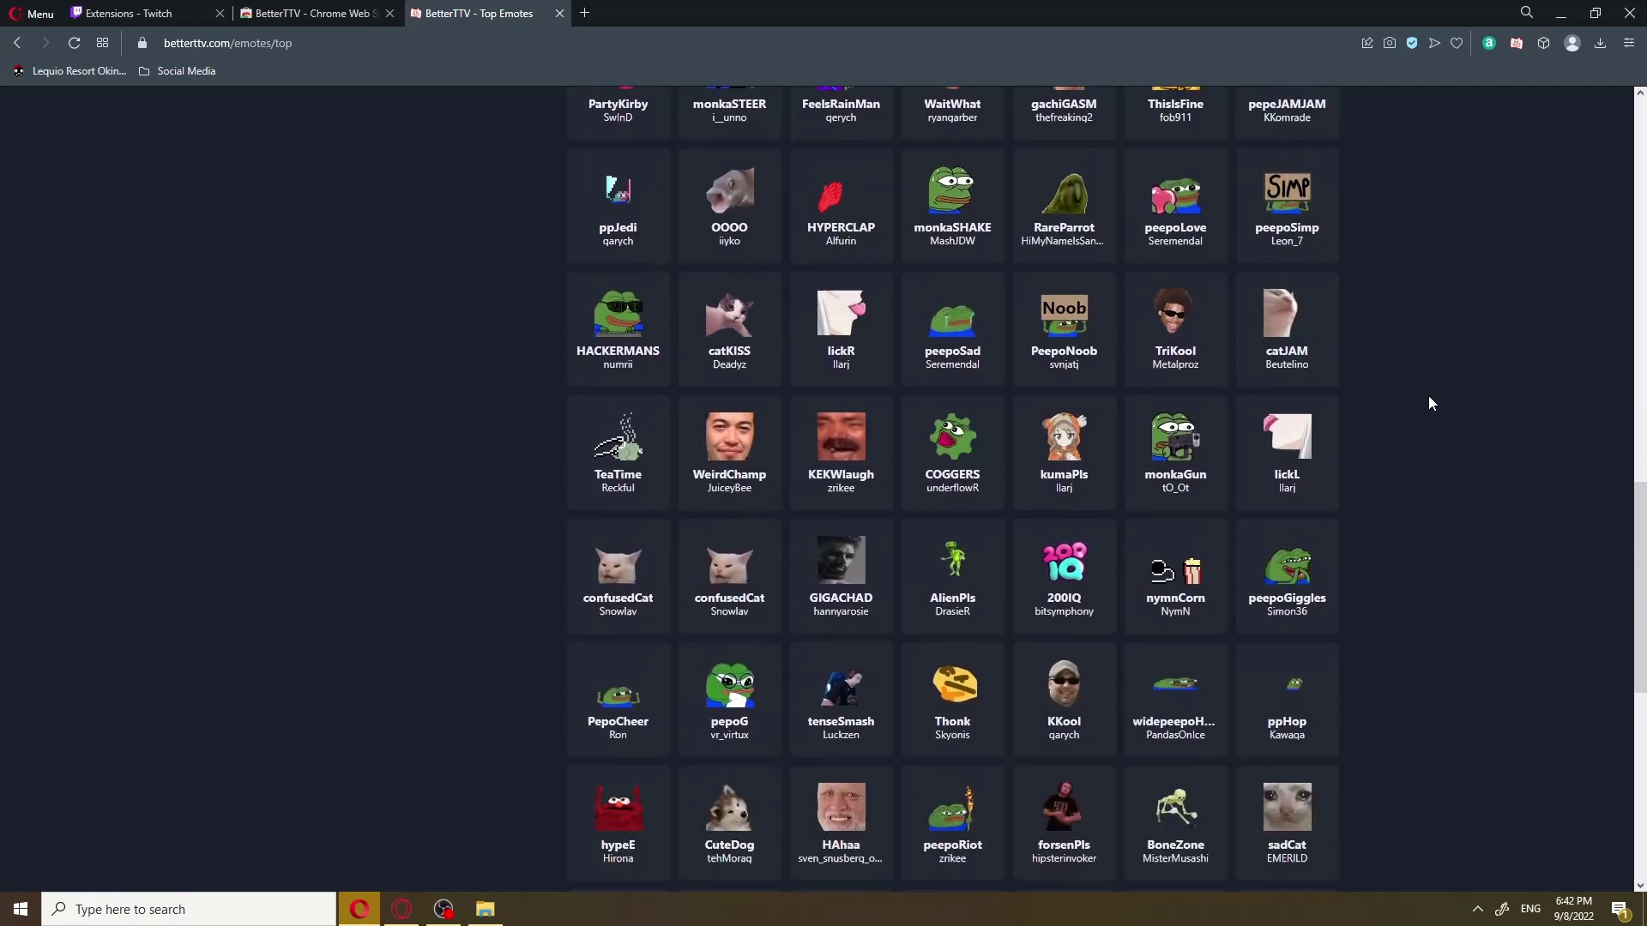
{"action": "scroll", "coordinate": [1429, 404], "scroll_direction": "down", "scroll_amount": 6}
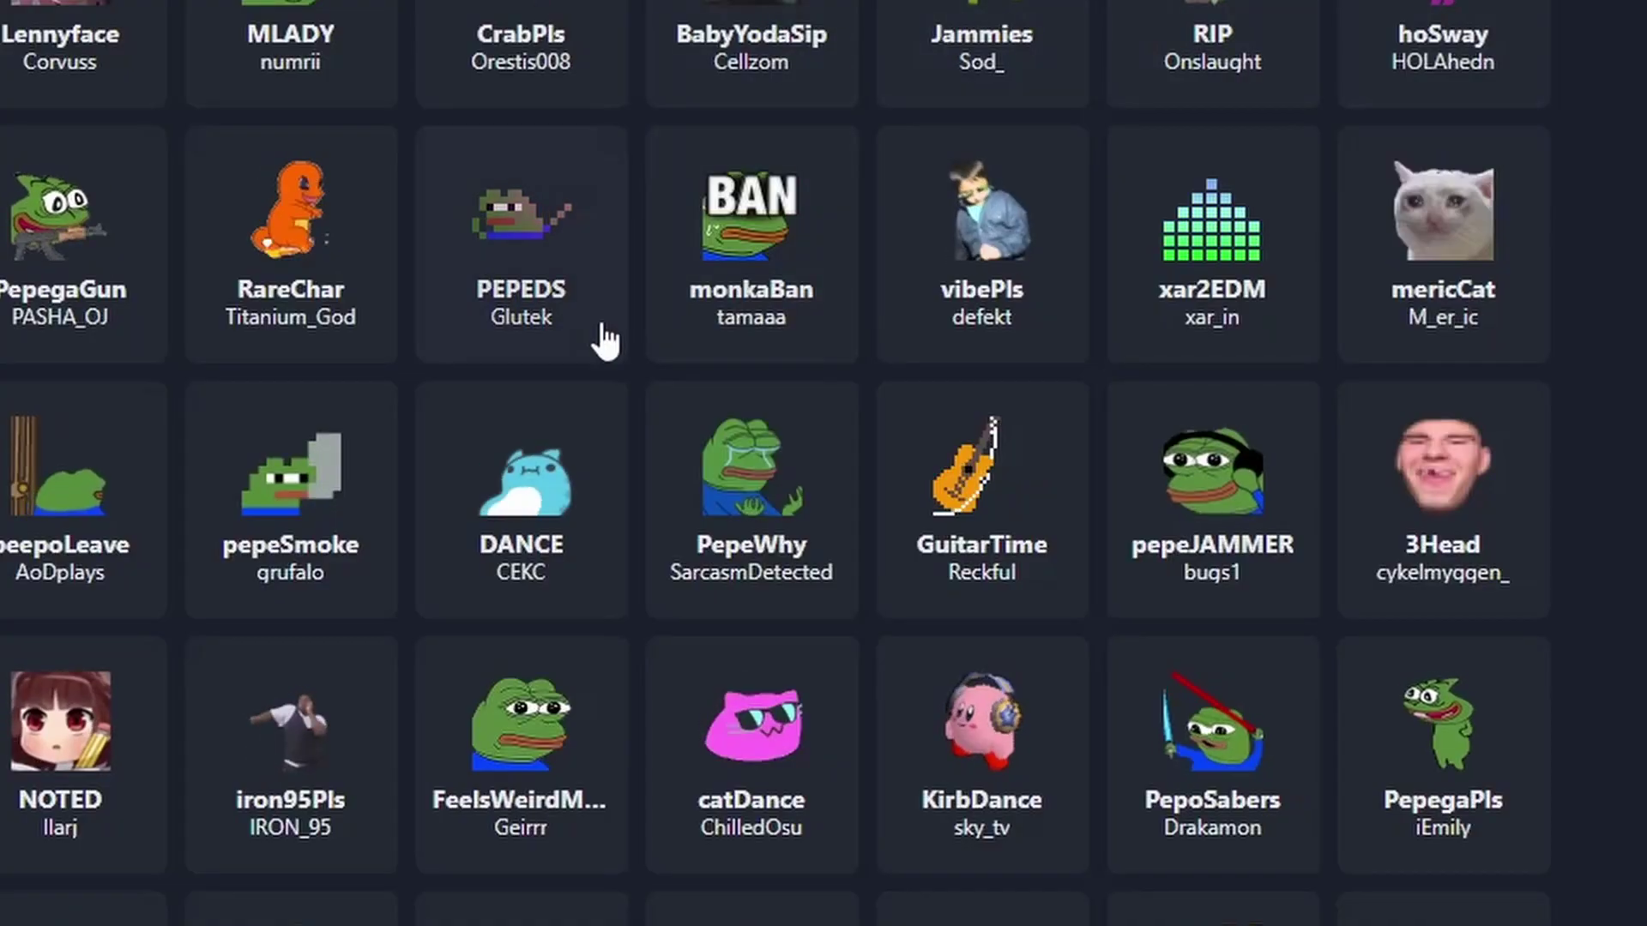
Add PepeWhy to the channel and confirm it in the dashboard's Emotes list (1/30).
{"action": "left_click", "coordinate": [749, 496]}
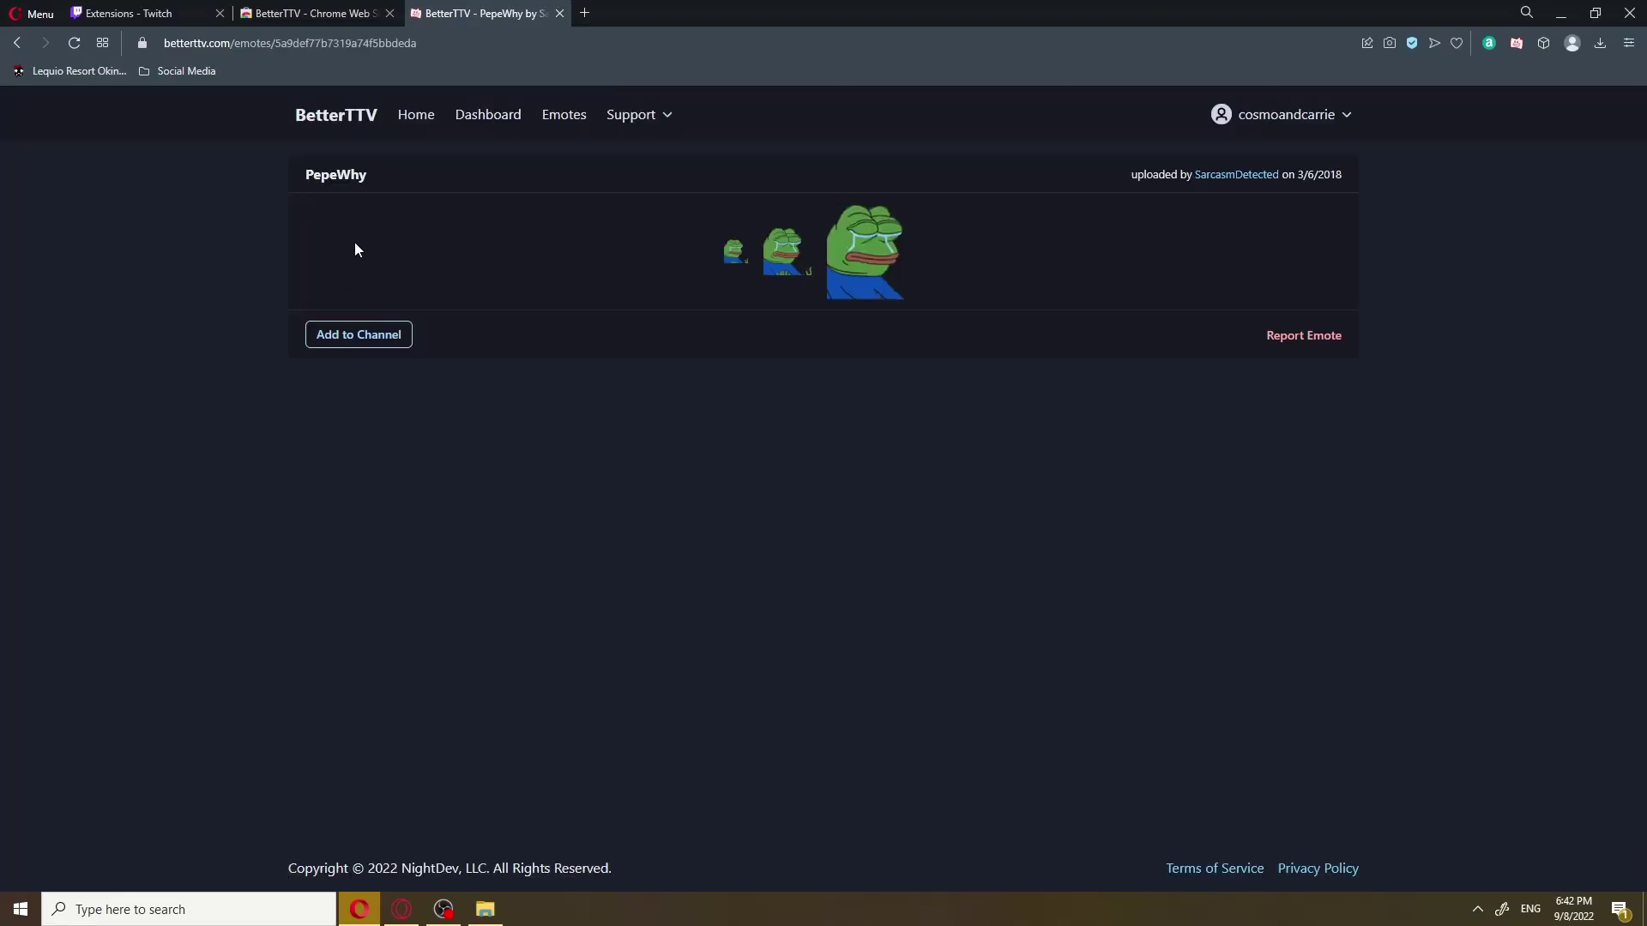
{"action": "left_click", "coordinate": [359, 336]}
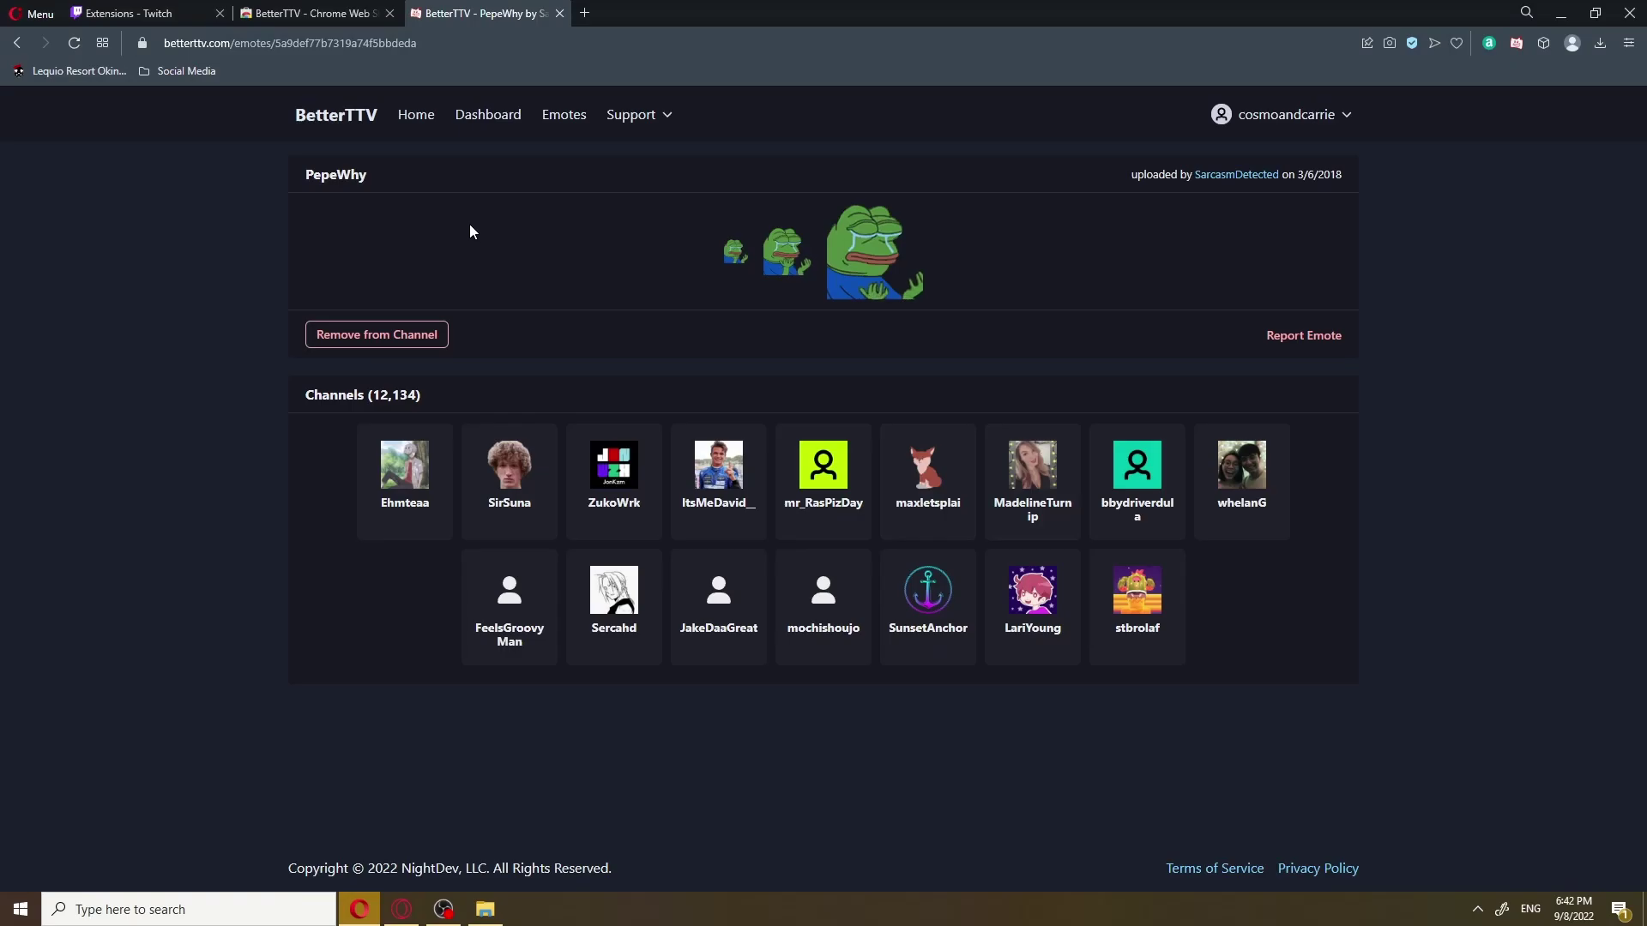
{"action": "left_click", "coordinate": [480, 117]}
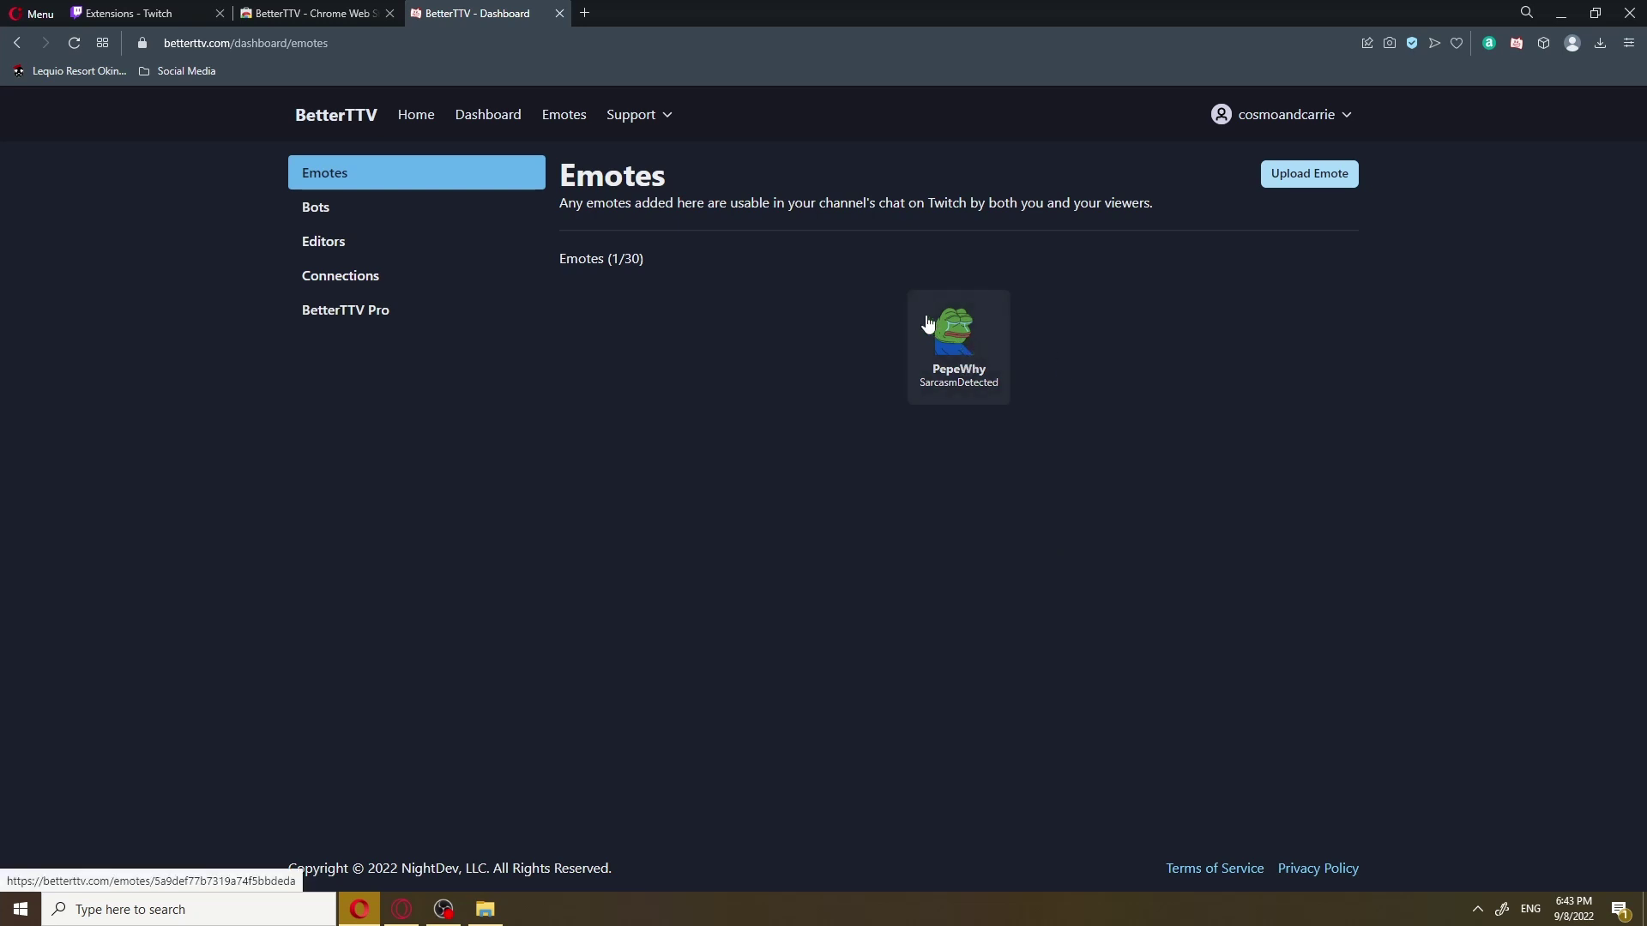
Open the Upload Emote form and enter 'Cosmo1' as the emote code.
{"action": "left_click", "coordinate": [952, 348]}
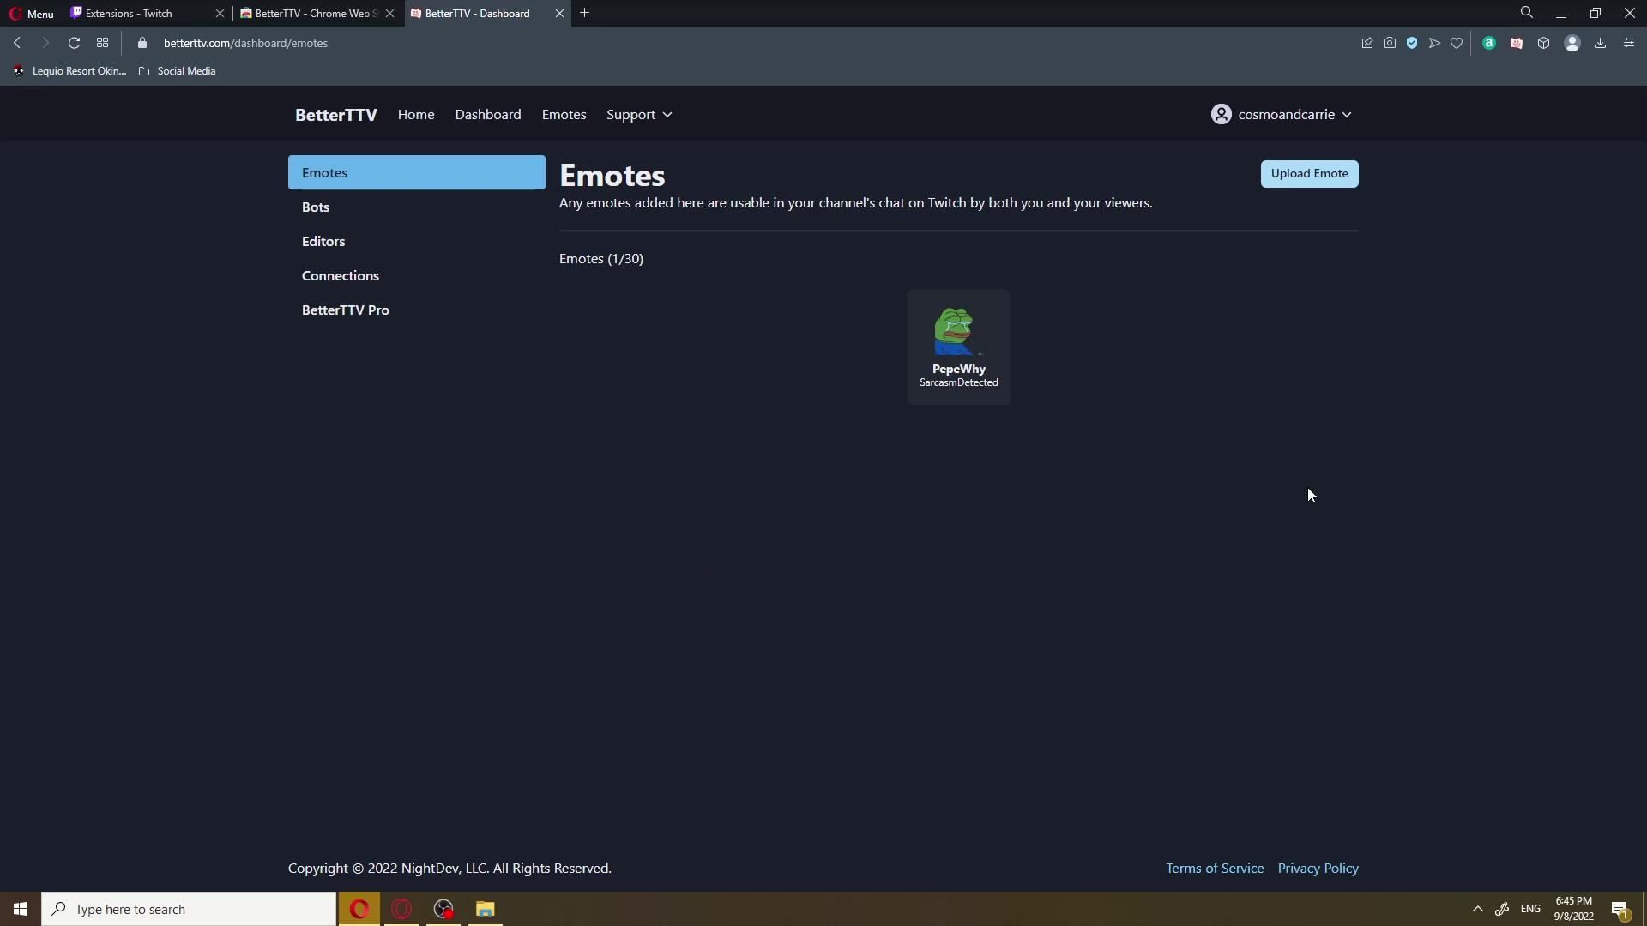
{"action": "left_click", "coordinate": [1282, 178]}
{"action": "left_click", "coordinate": [594, 302]}
{"action": "type", "text": "C"}
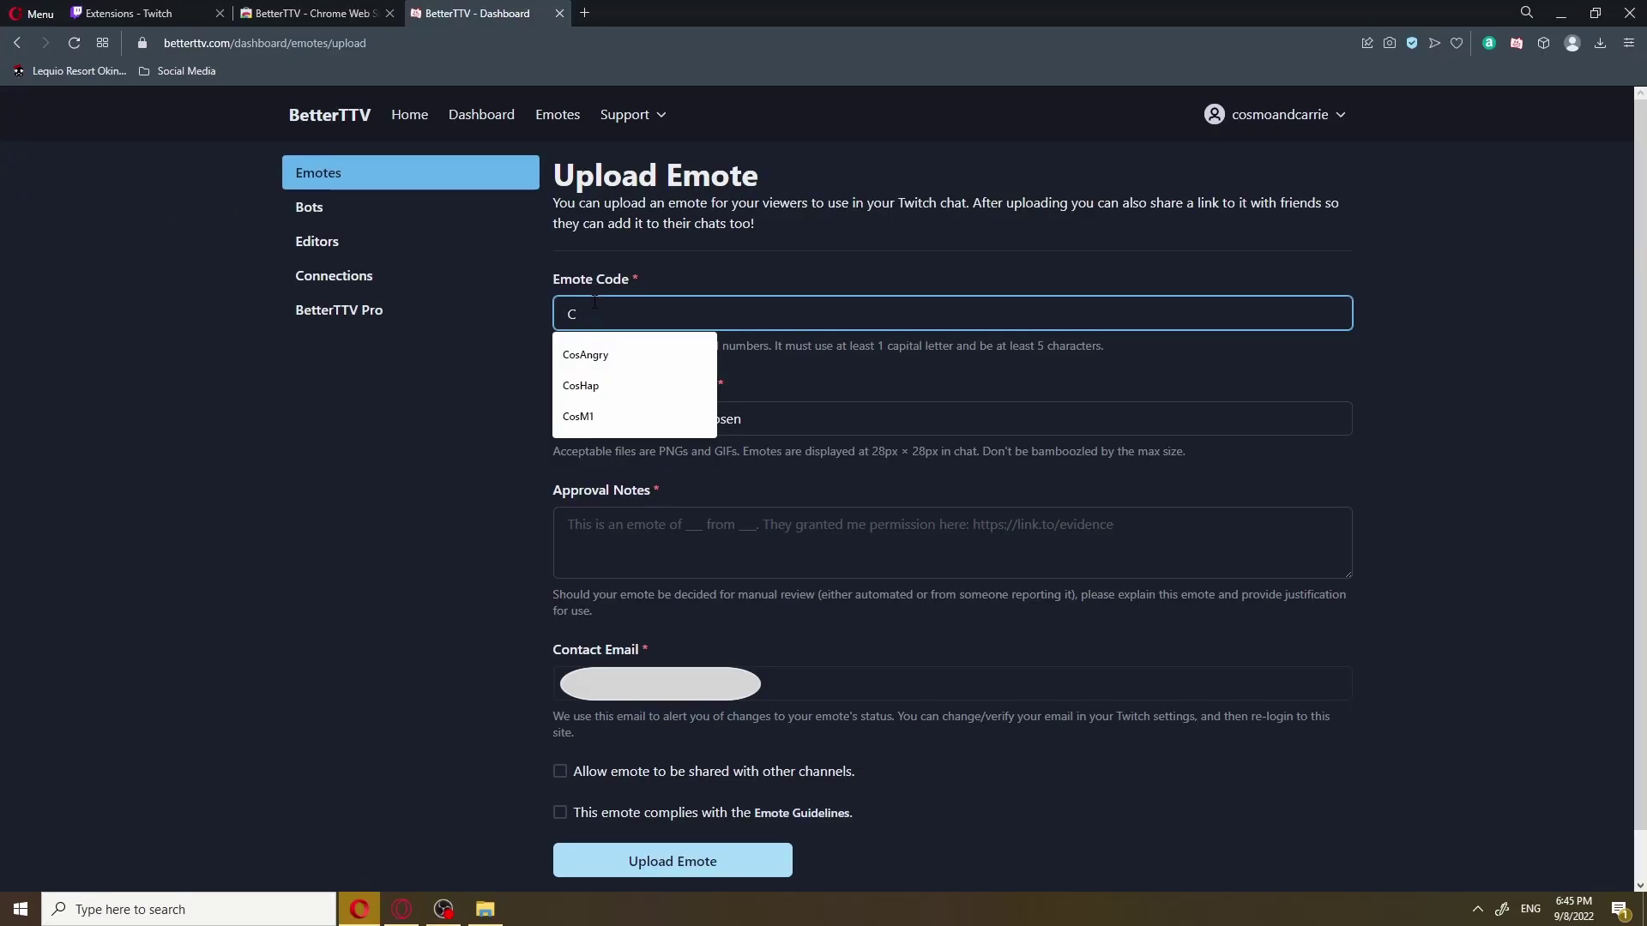
{"action": "key", "text": "BackSpace"}
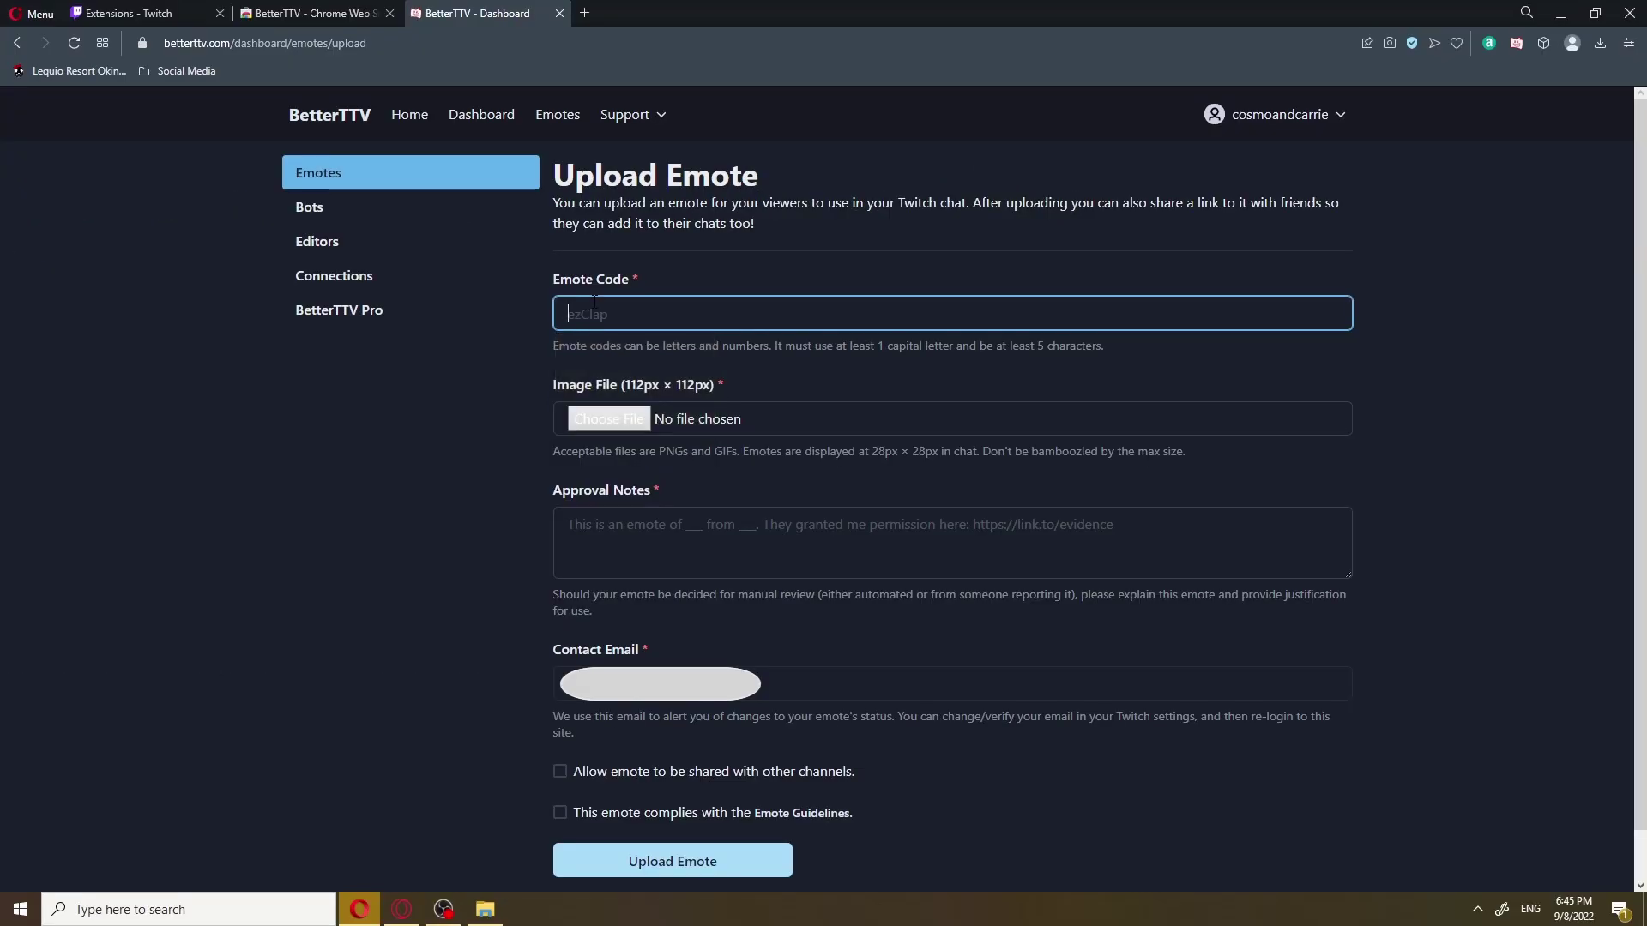
{"action": "type", "text": "Cosmo1"}
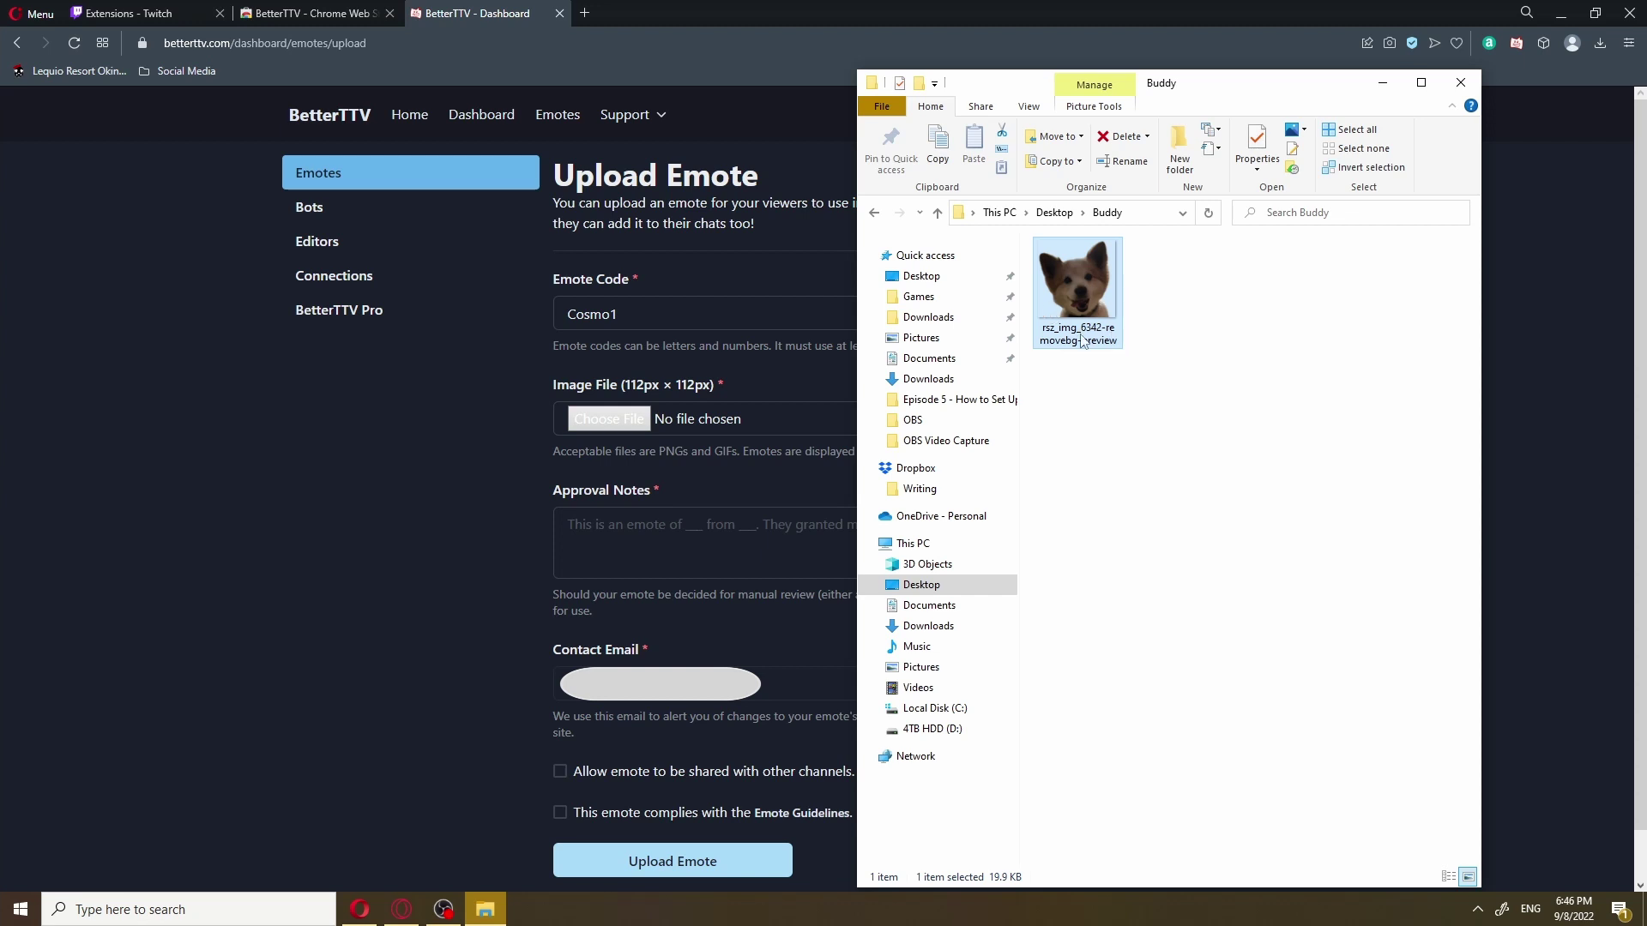
Preview the dog picture, then attach rsz_img_6342-removebg-preview.png as the emote image.
{"action": "key", "text": "space"}
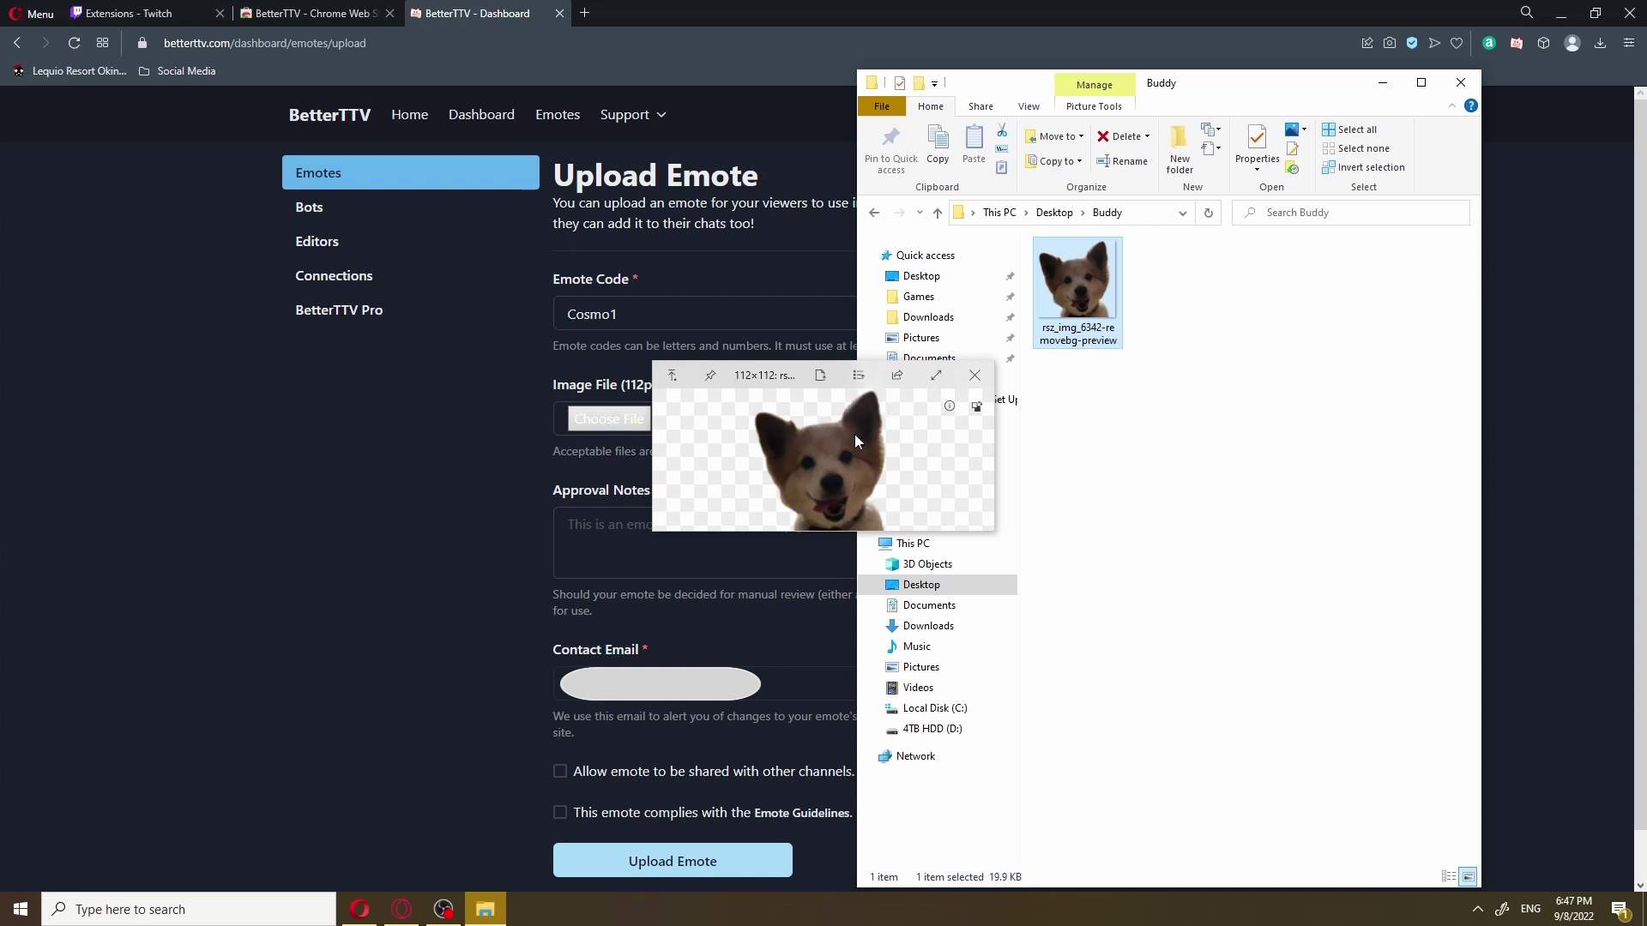
{"action": "left_click", "coordinate": [974, 375]}
{"action": "left_click_drag", "start_coordinate": [1100, 296], "coordinate": [617, 420]}
{"action": "scroll", "coordinate": [667, 489], "scroll_direction": "down", "scroll_amount": 1}
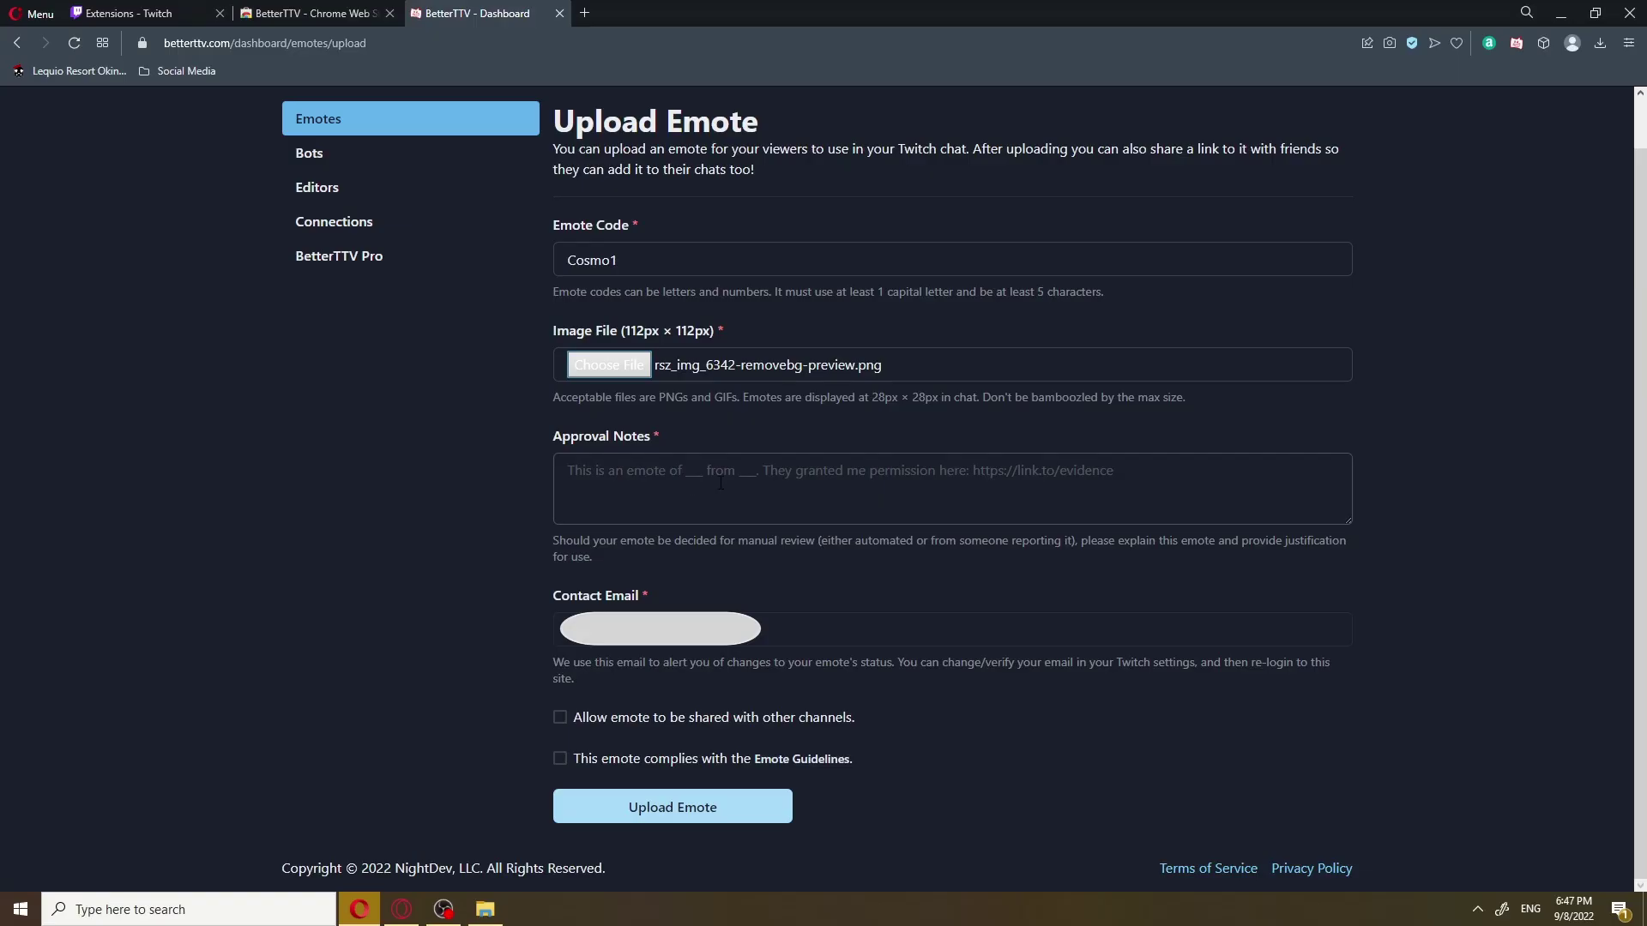
Add the note 'I took the picture and edited.', accept the Emote Guidelines, and upload Cosmo1.
{"action": "left_click", "coordinate": [1236, 480]}
{"action": "type", "text": "I took the picture and edited."}
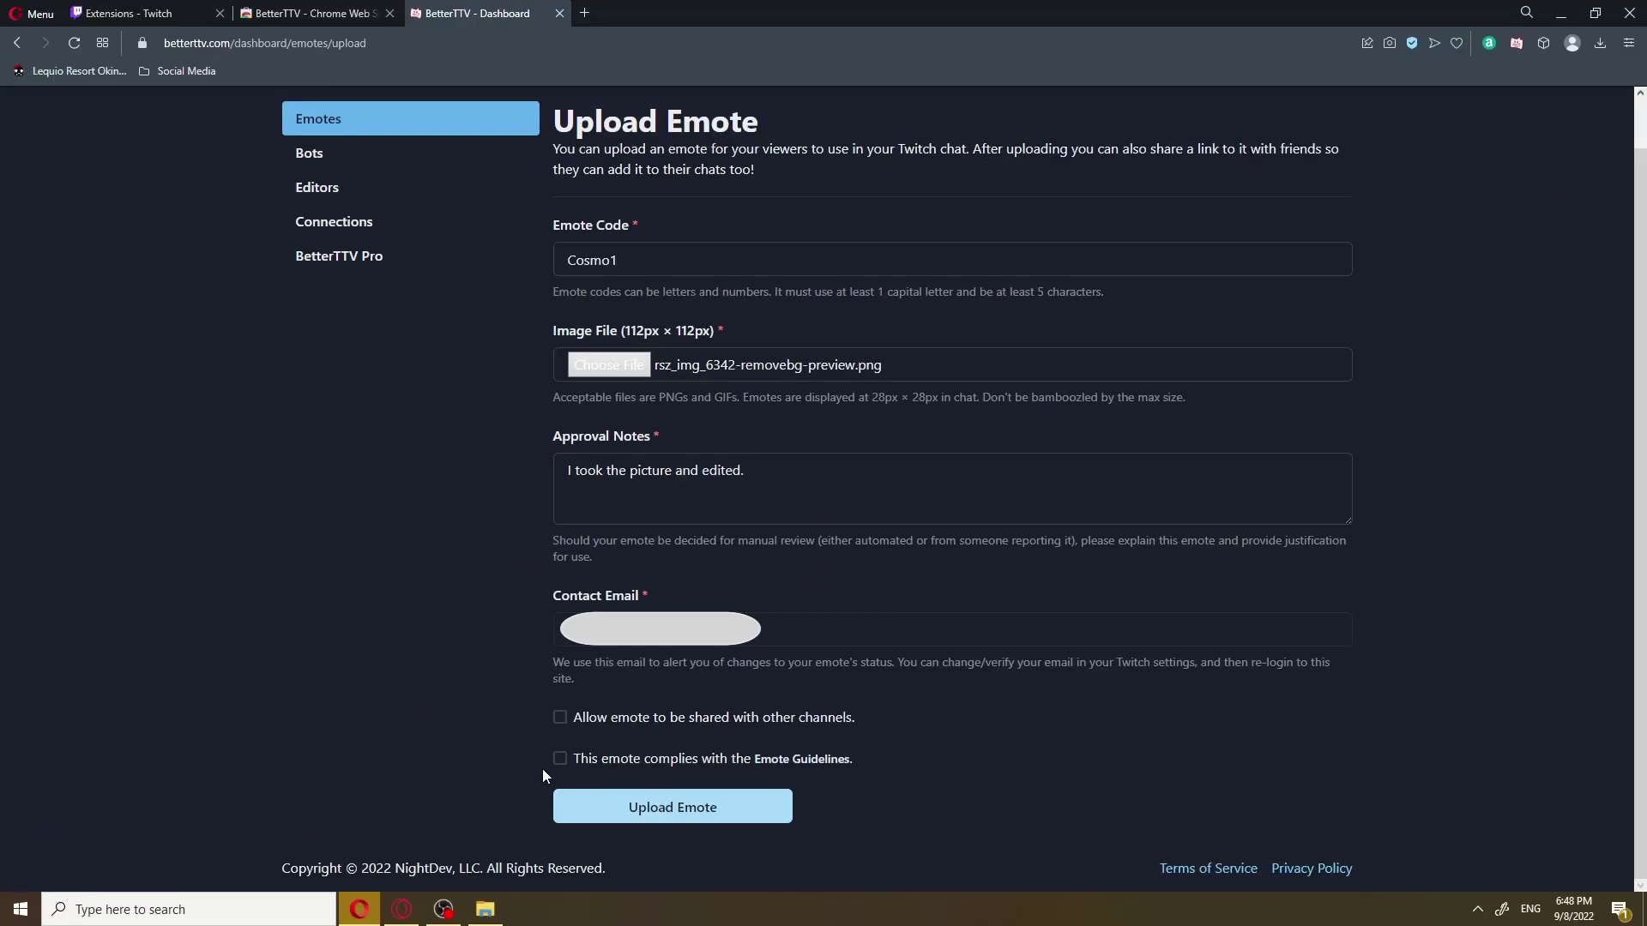
{"action": "left_click", "coordinate": [573, 762]}
{"action": "left_click", "coordinate": [687, 820]}
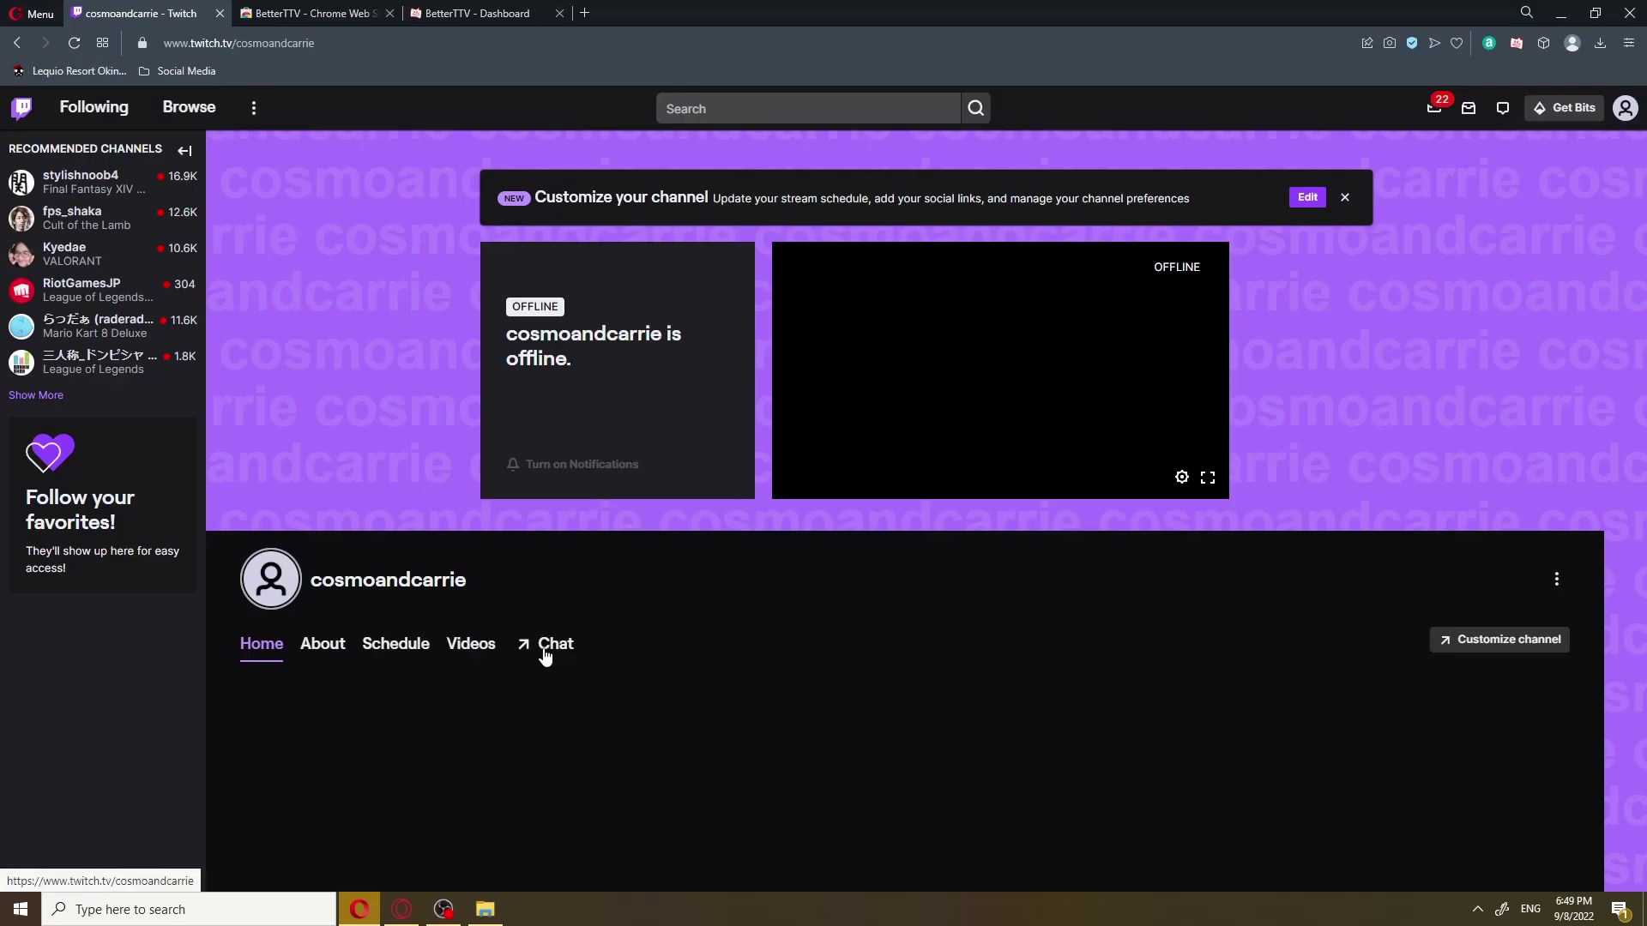
Return to the Twitch channel and send the PepeWhy emote in its chat.
{"action": "left_click", "coordinate": [546, 649]}
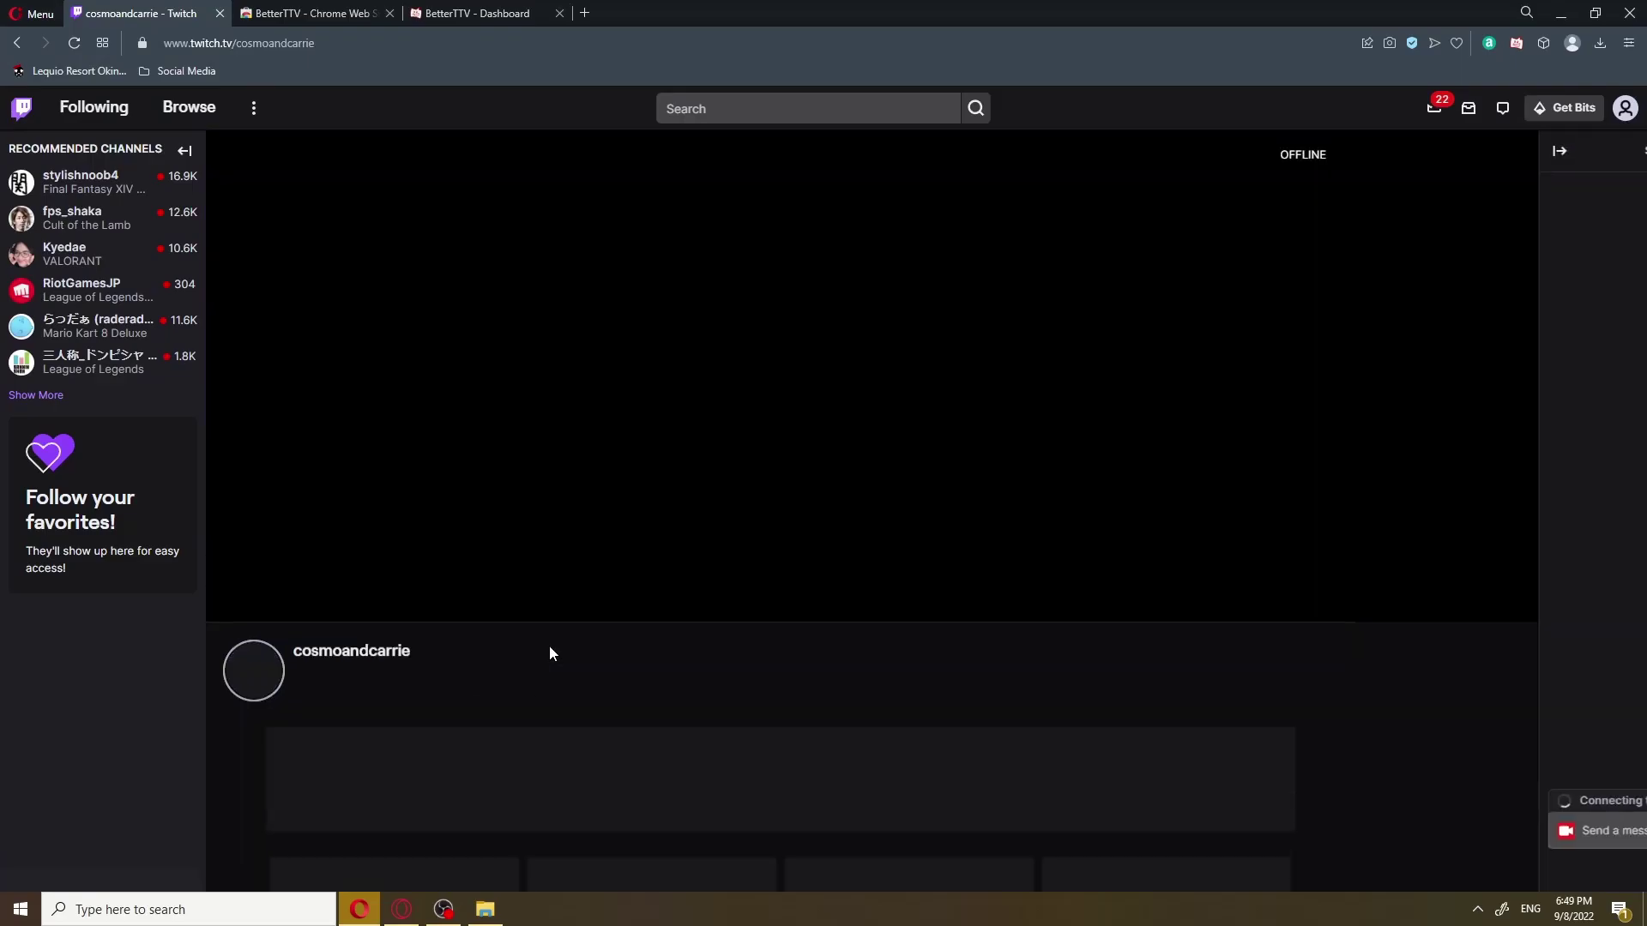
{"action": "left_click", "coordinate": [440, 18]}
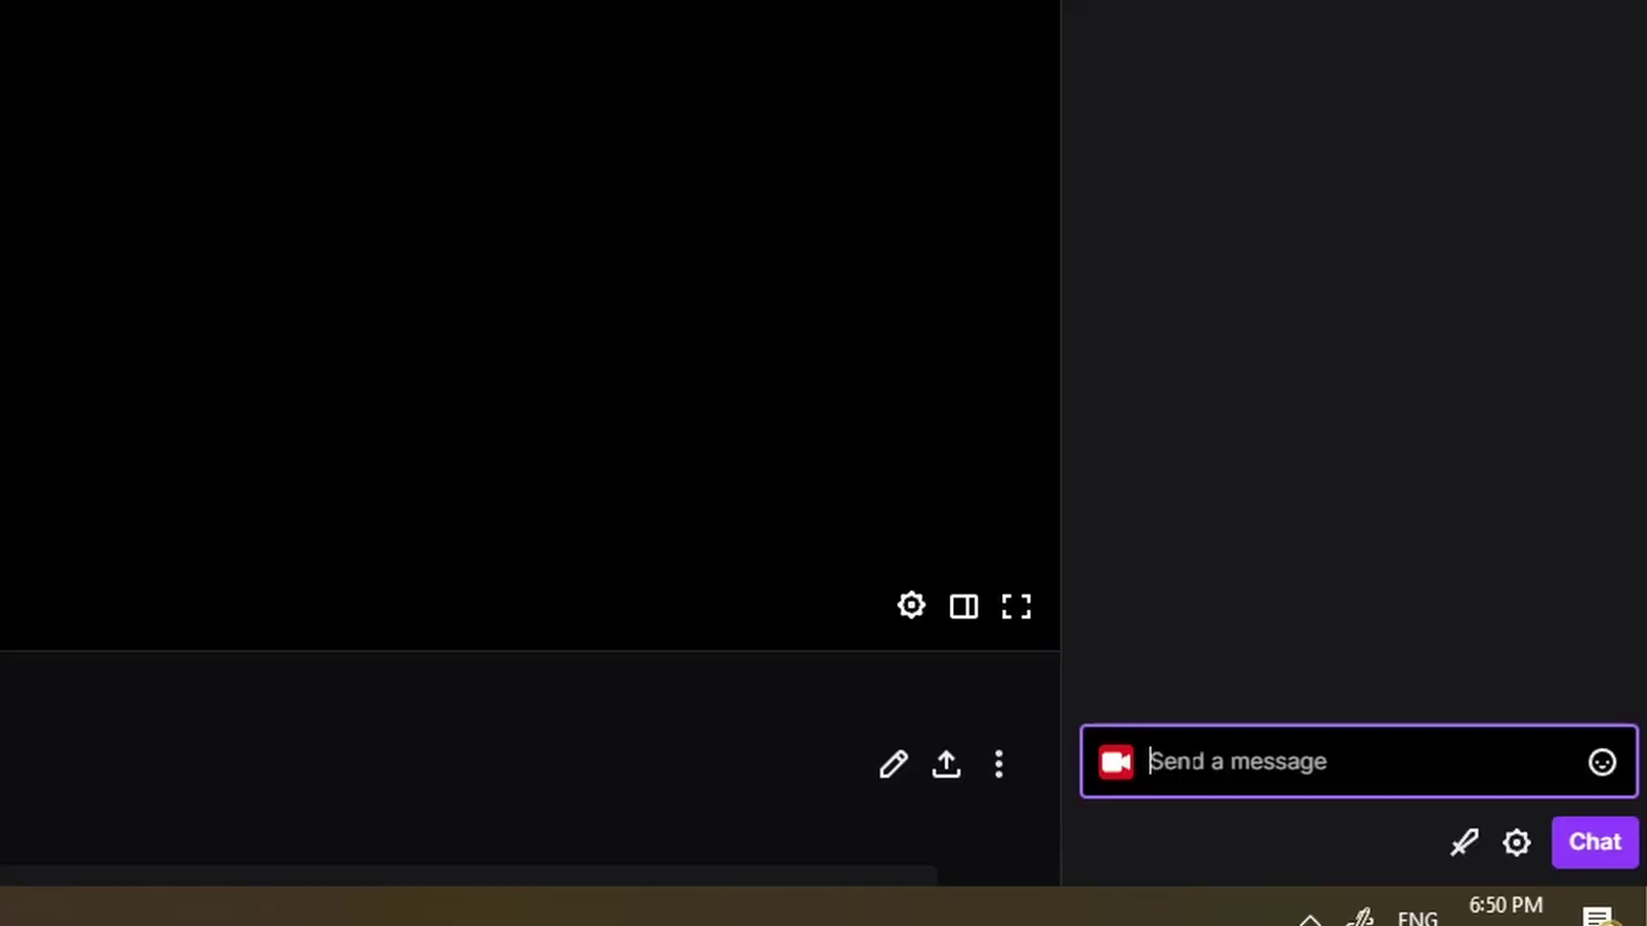
{"action": "type", "text": "PepeWhy"}
{"action": "key", "text": "Return"}
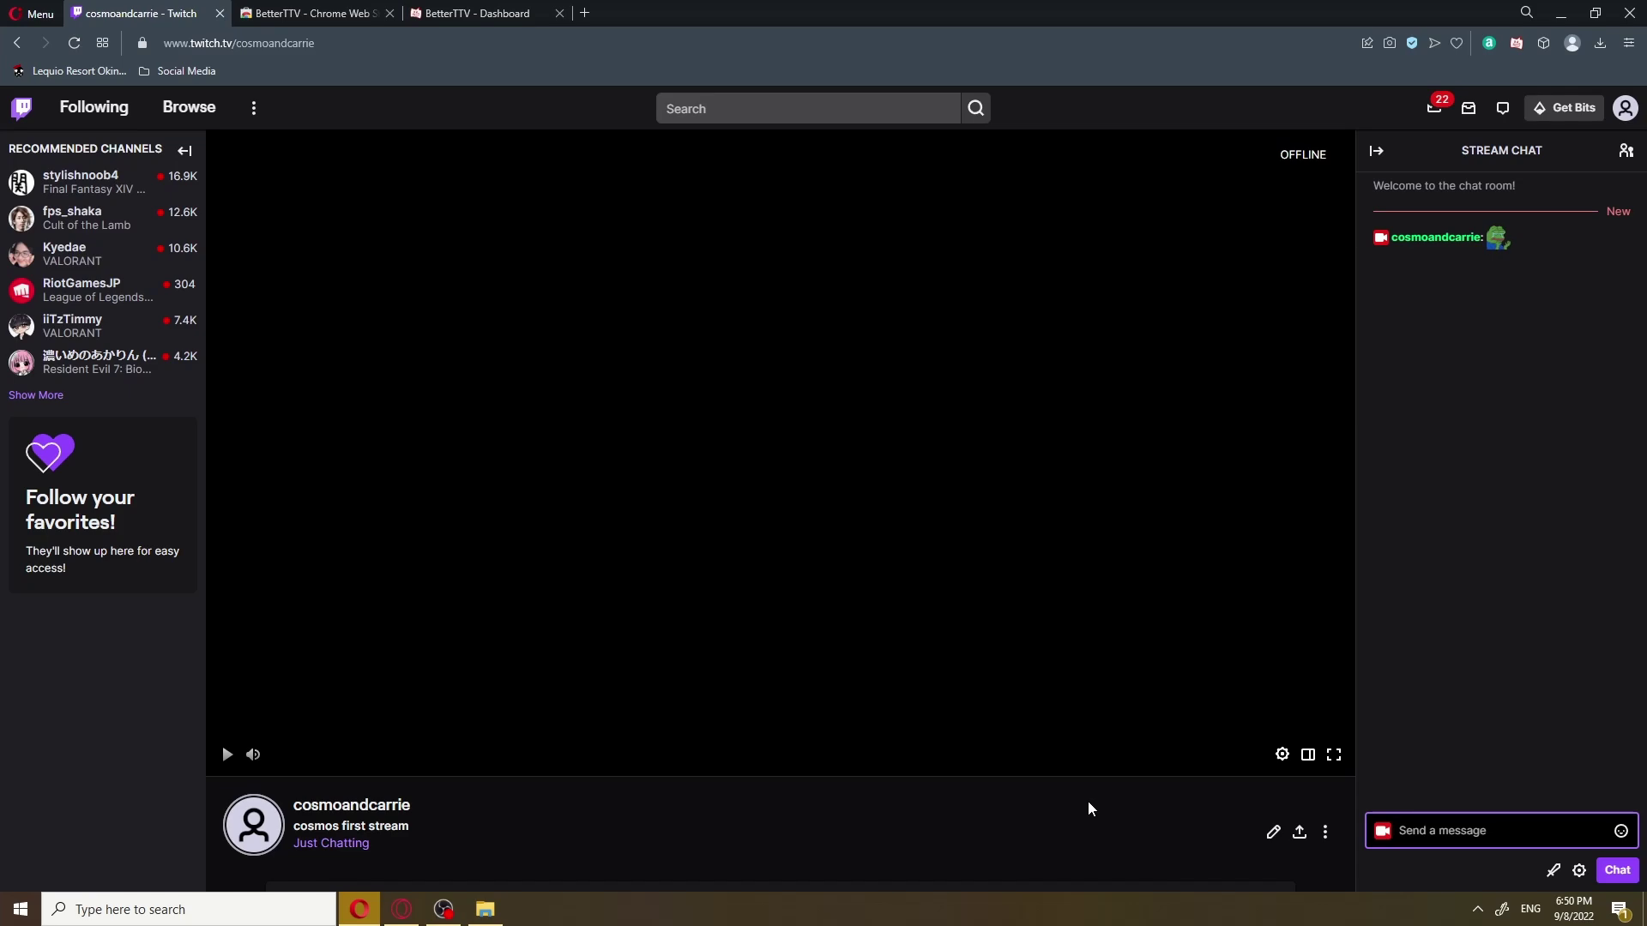
Send Cosmo1 in the channel's chat and again in another streamer's chat.
{"action": "type", "text": "Cosmo1"}
{"action": "key", "text": "Return"}
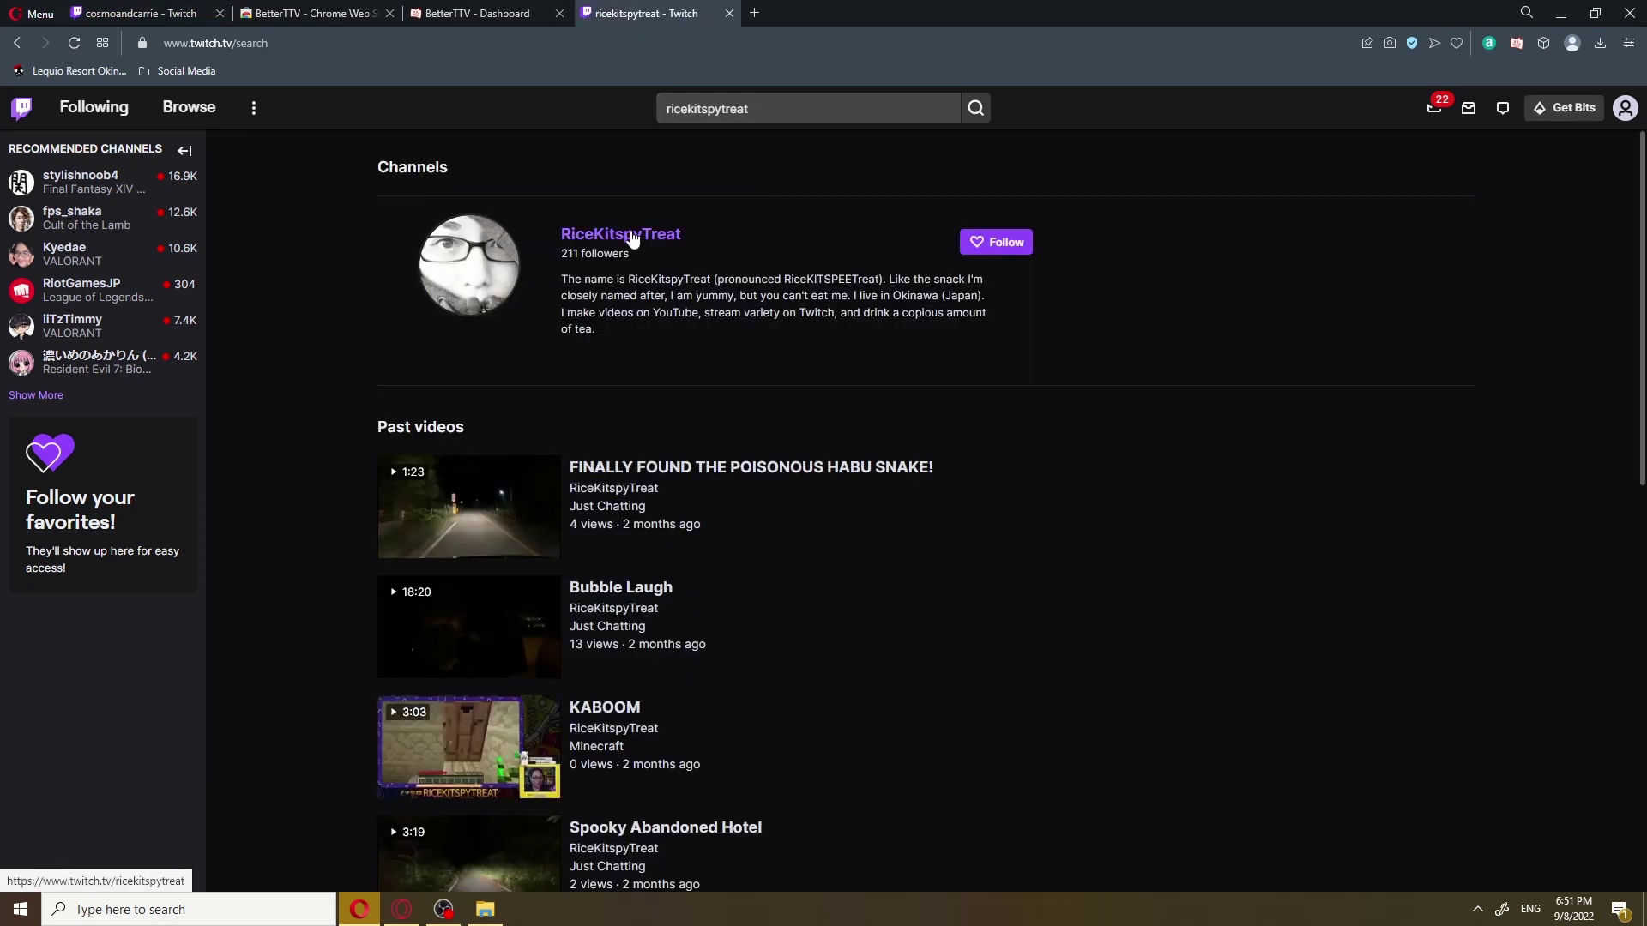
{"action": "left_click", "coordinate": [633, 233]}
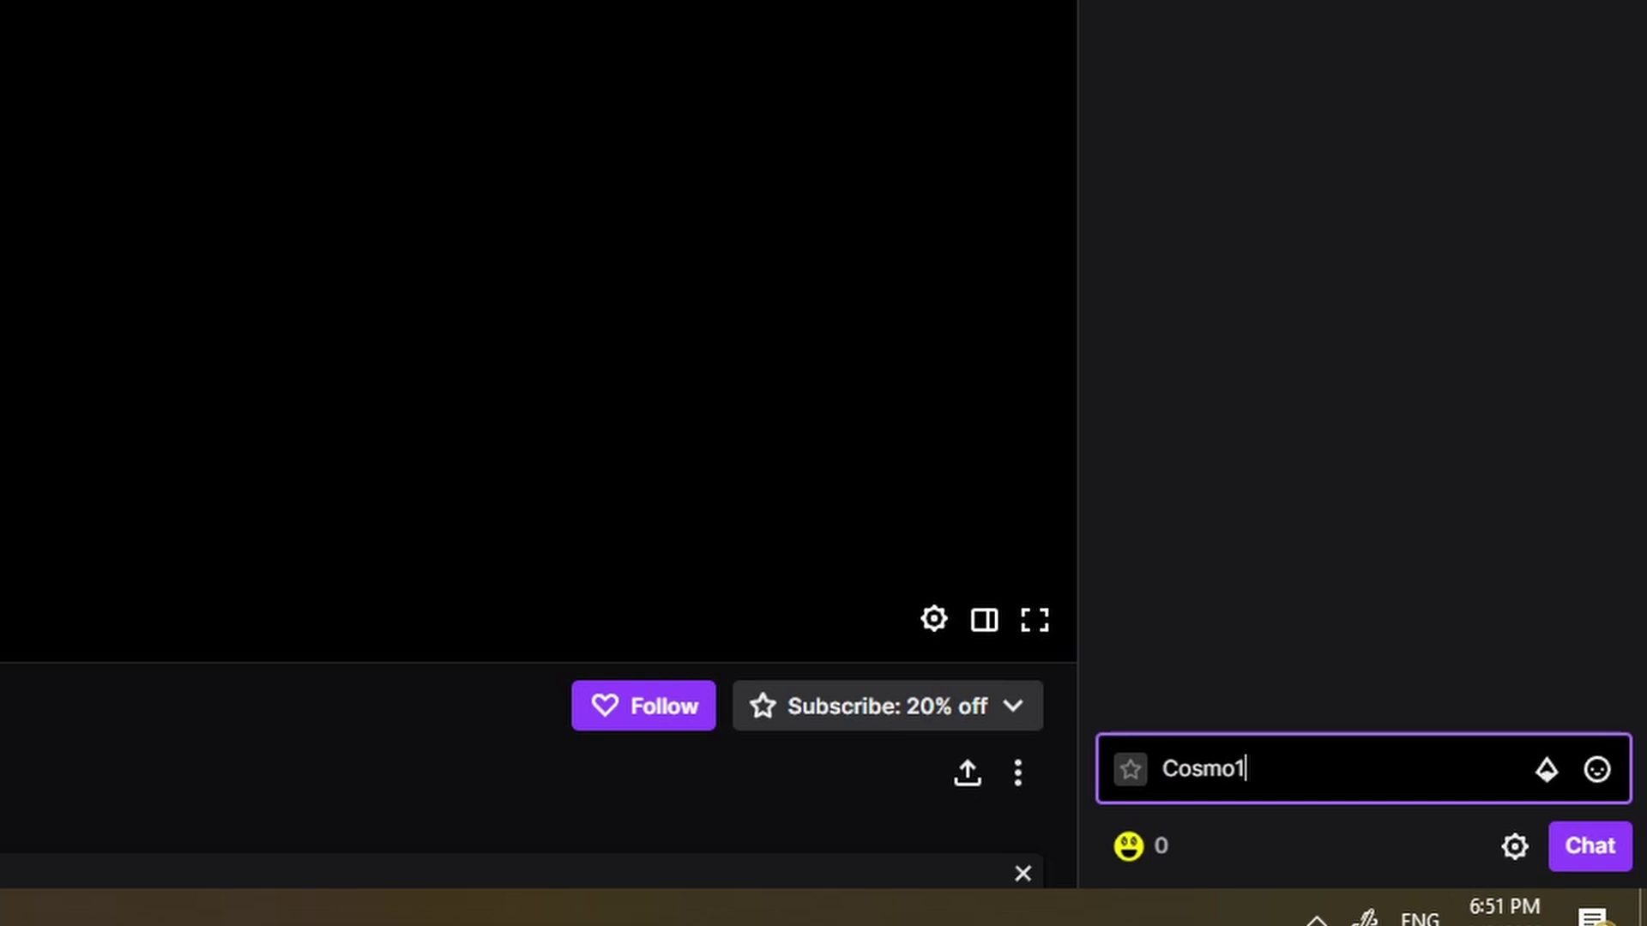
{"action": "key", "text": "Return"}
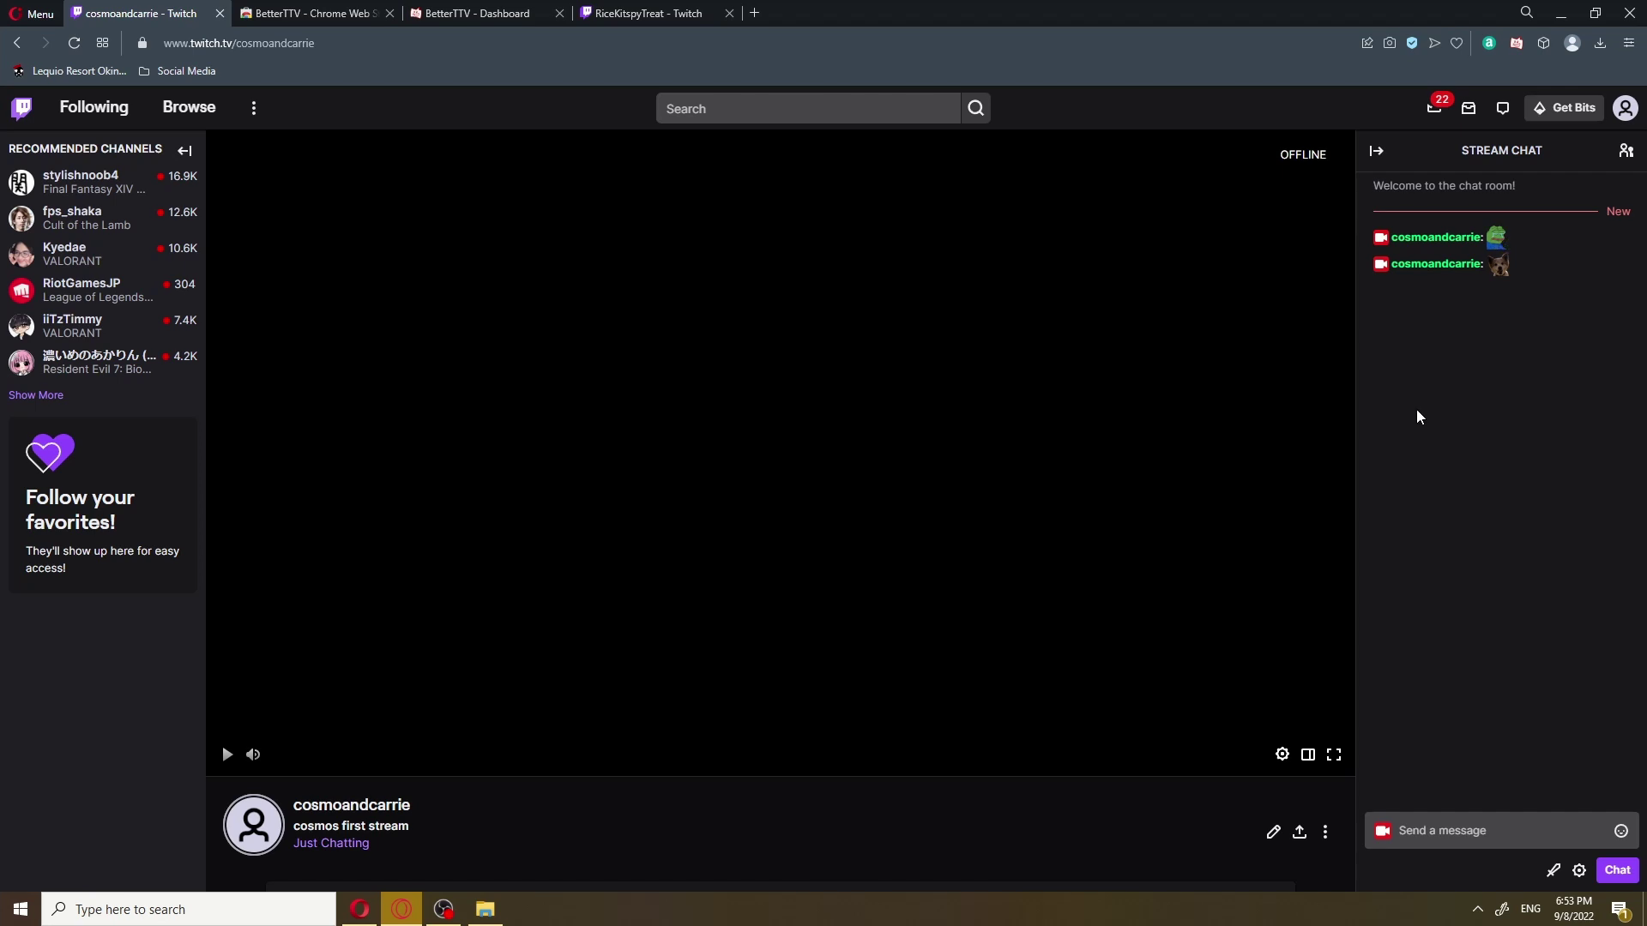
Search the Creator Dashboard Extensions for 'emote showcase' and install Emotes Showcase.
{"action": "left_click", "coordinate": [1625, 107]}
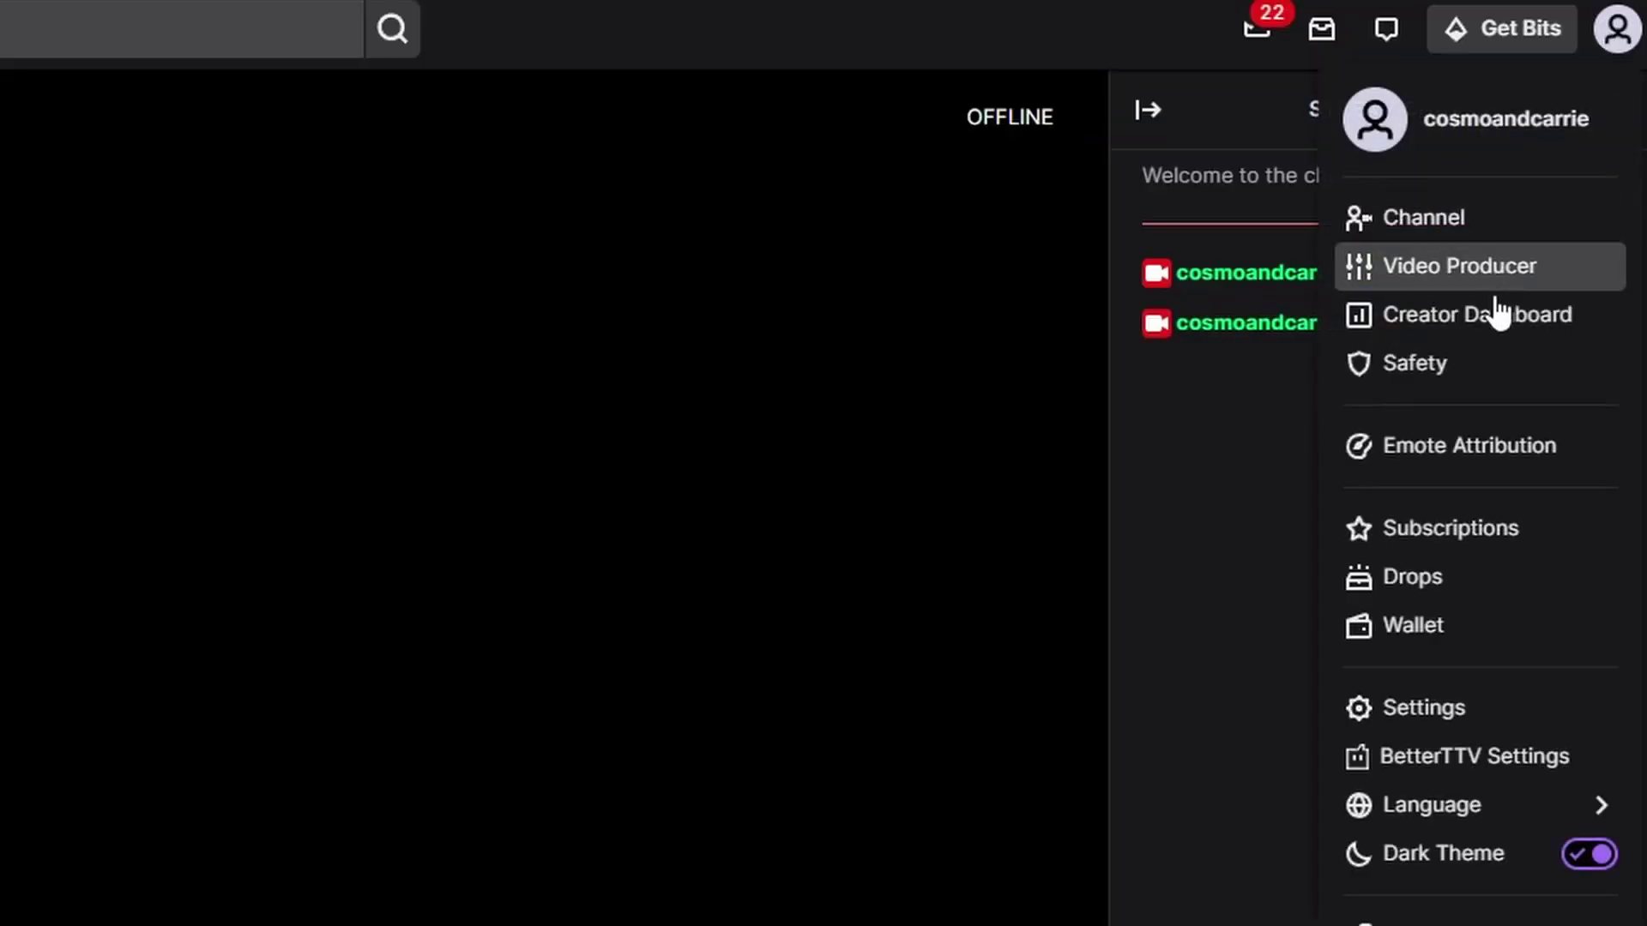
{"action": "left_click", "coordinate": [1499, 315]}
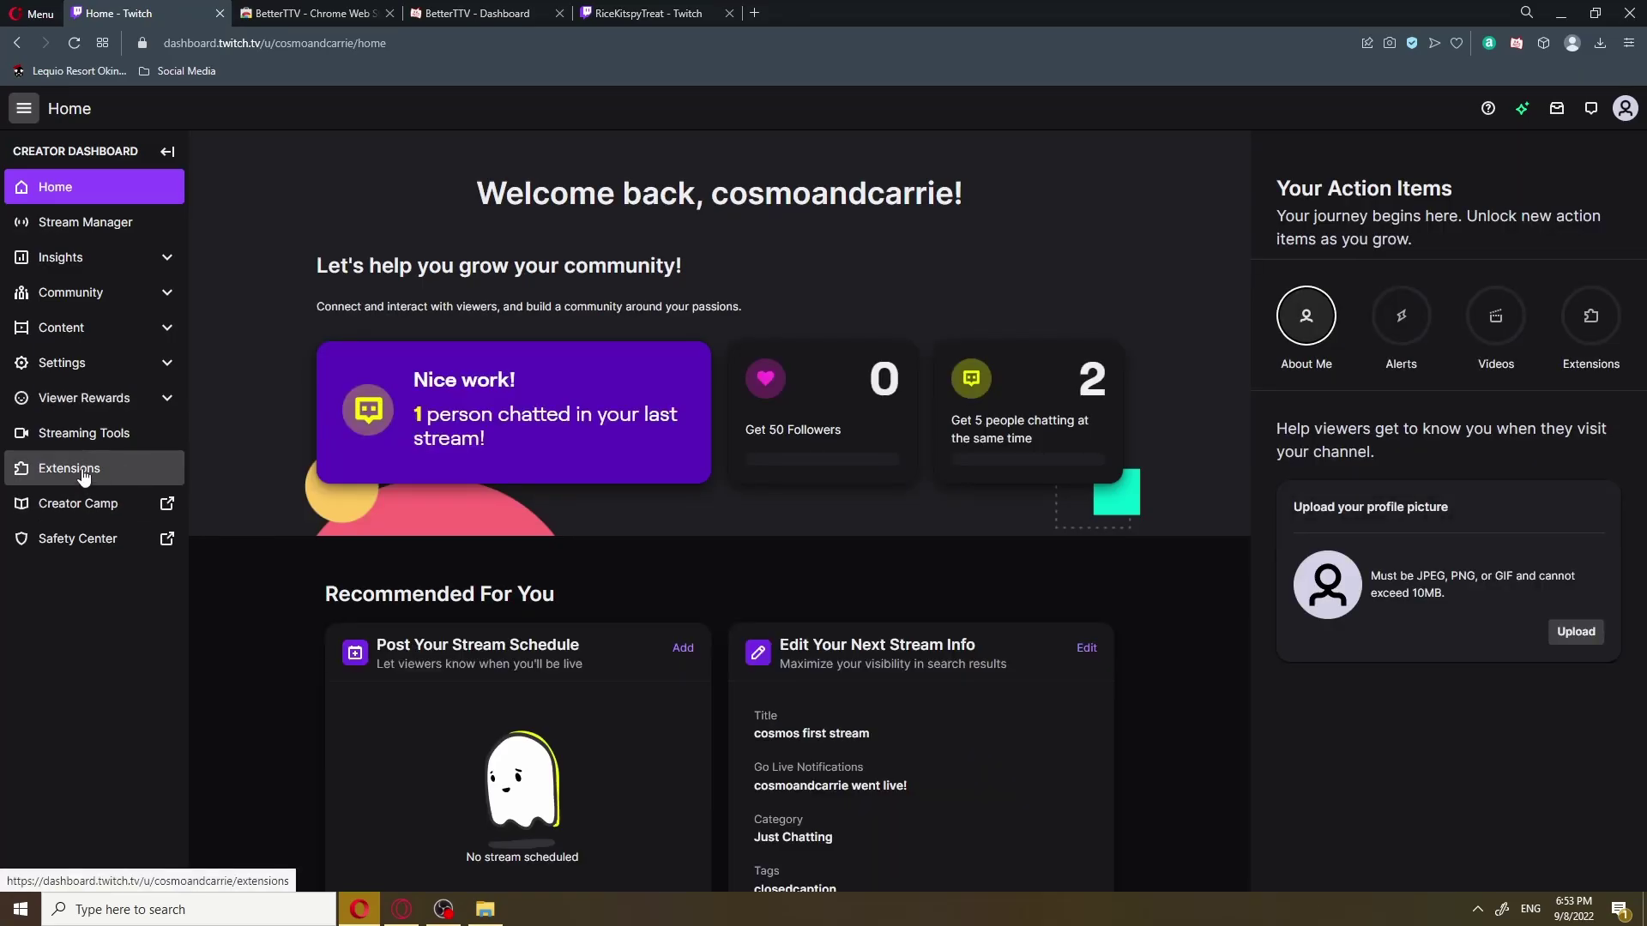
{"action": "left_click", "coordinate": [79, 469]}
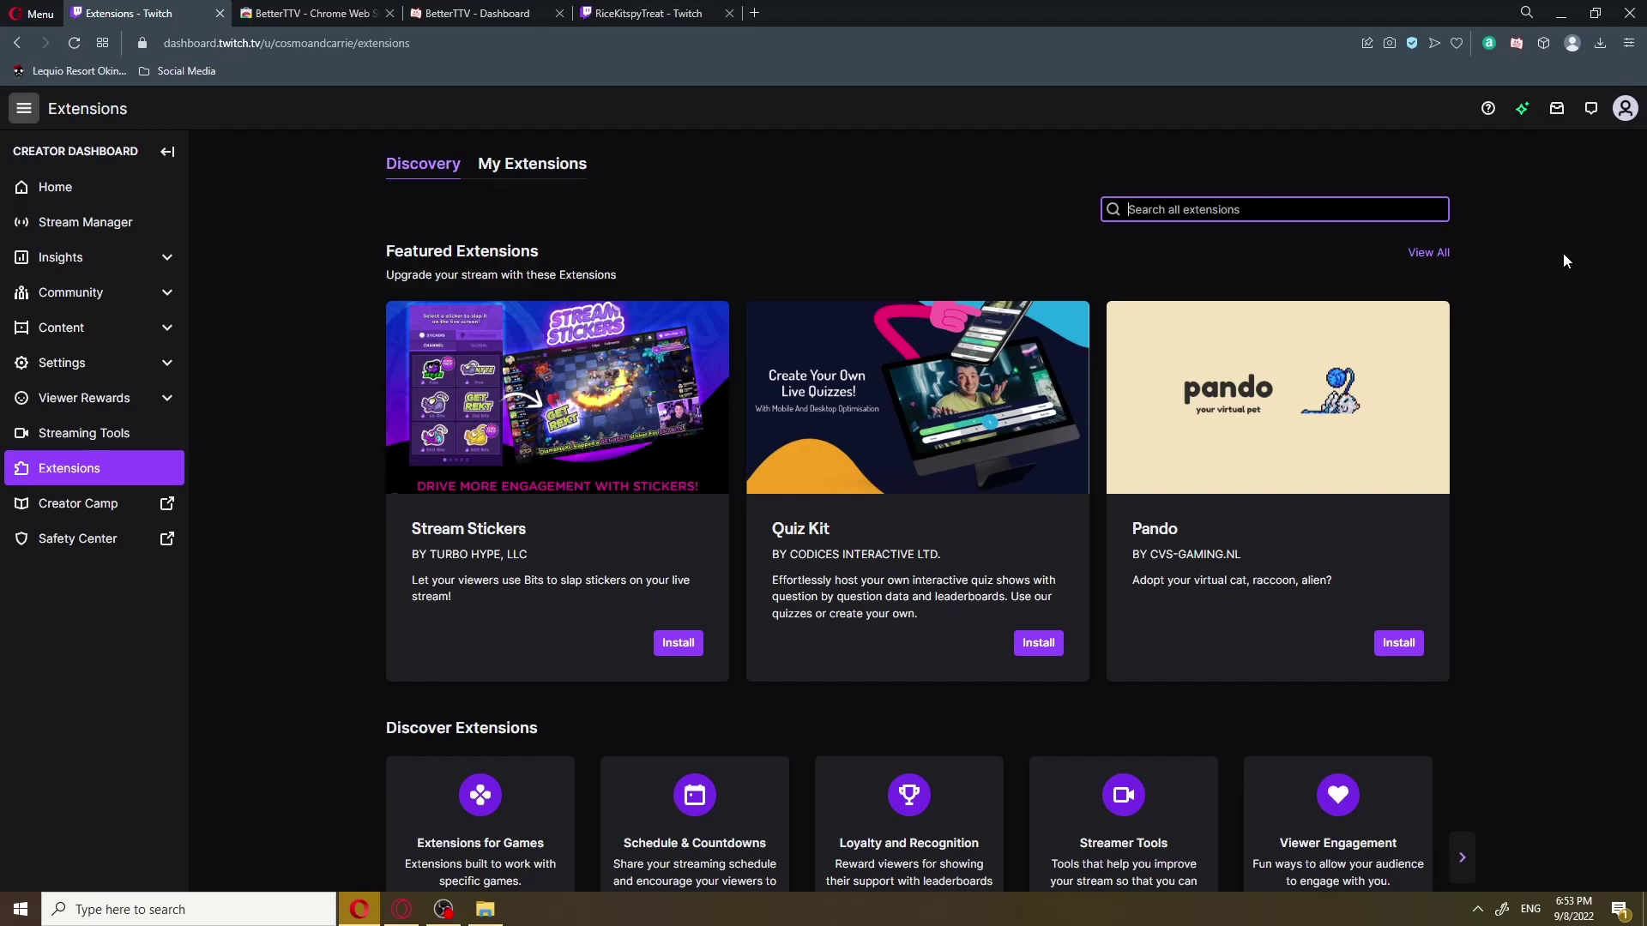
{"action": "type", "text": "emote showcase"}
{"action": "key", "text": "Return"}
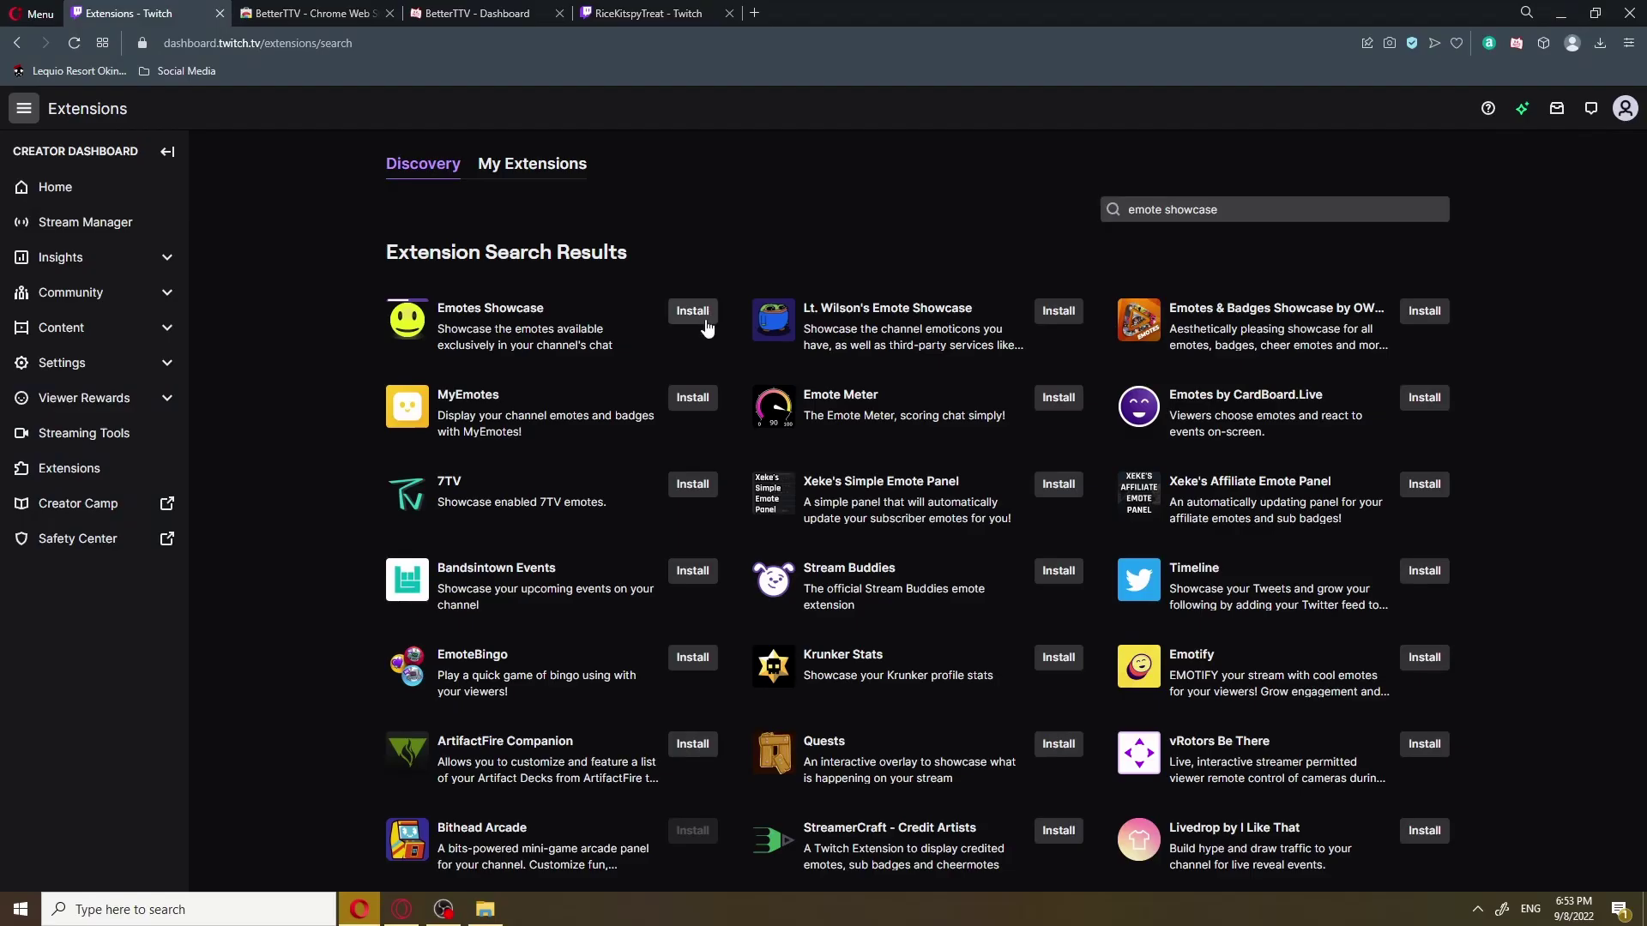
{"action": "left_click", "coordinate": [702, 319]}
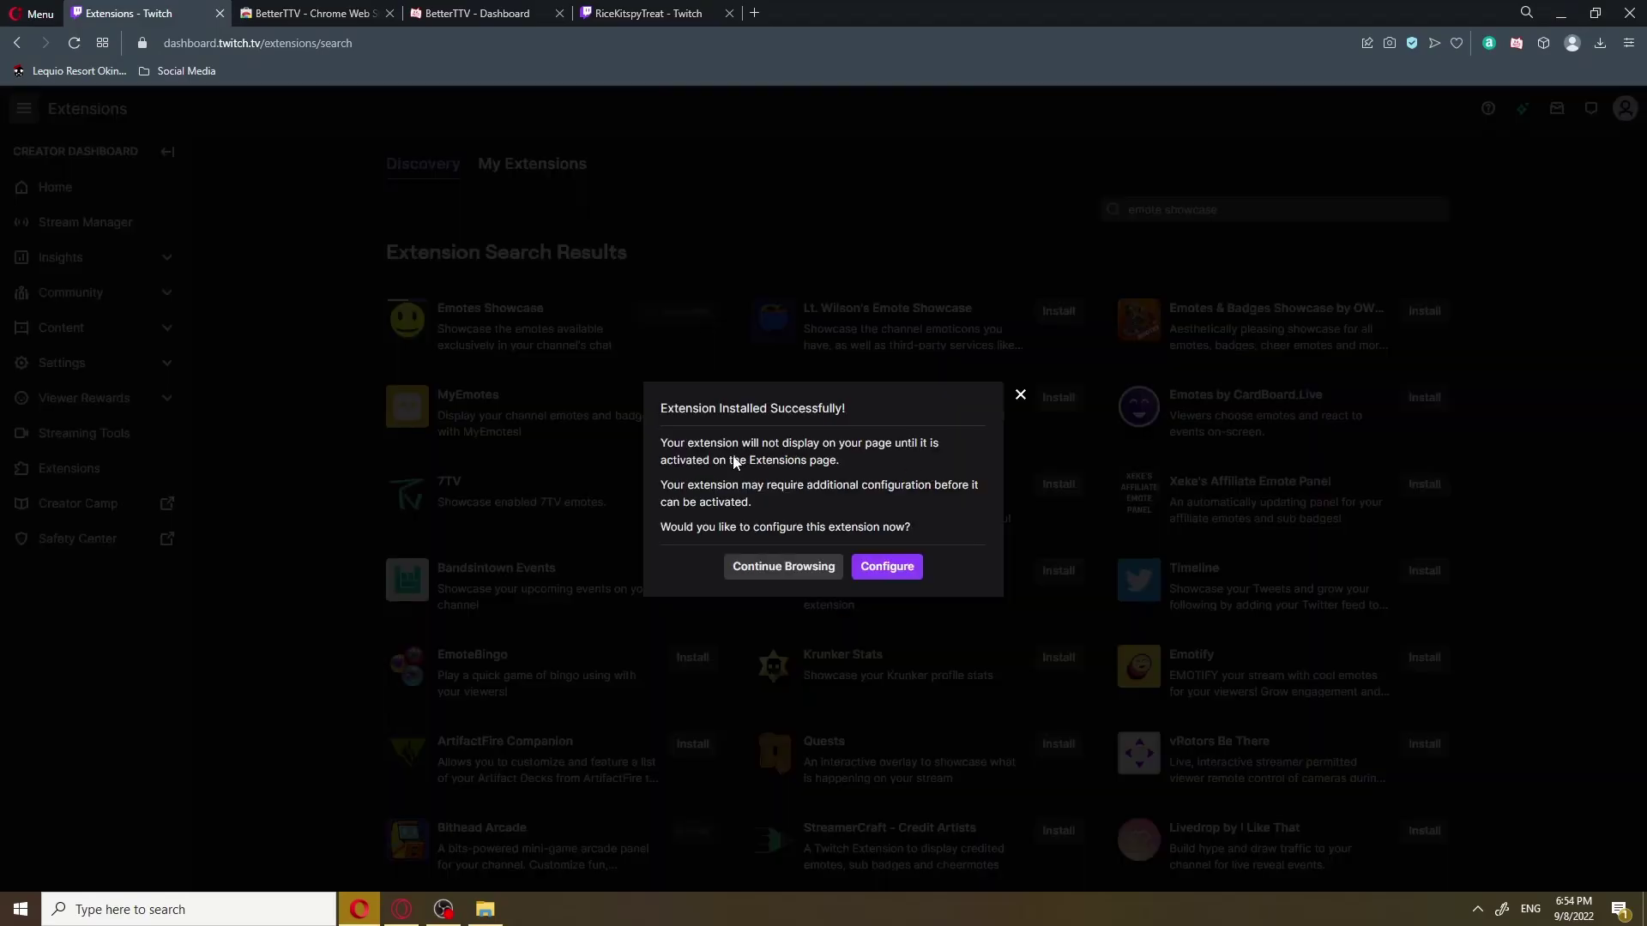
Open and close the Emotes Showcase configuration, then activate it as Panel 1.
{"action": "left_click", "coordinate": [892, 568]}
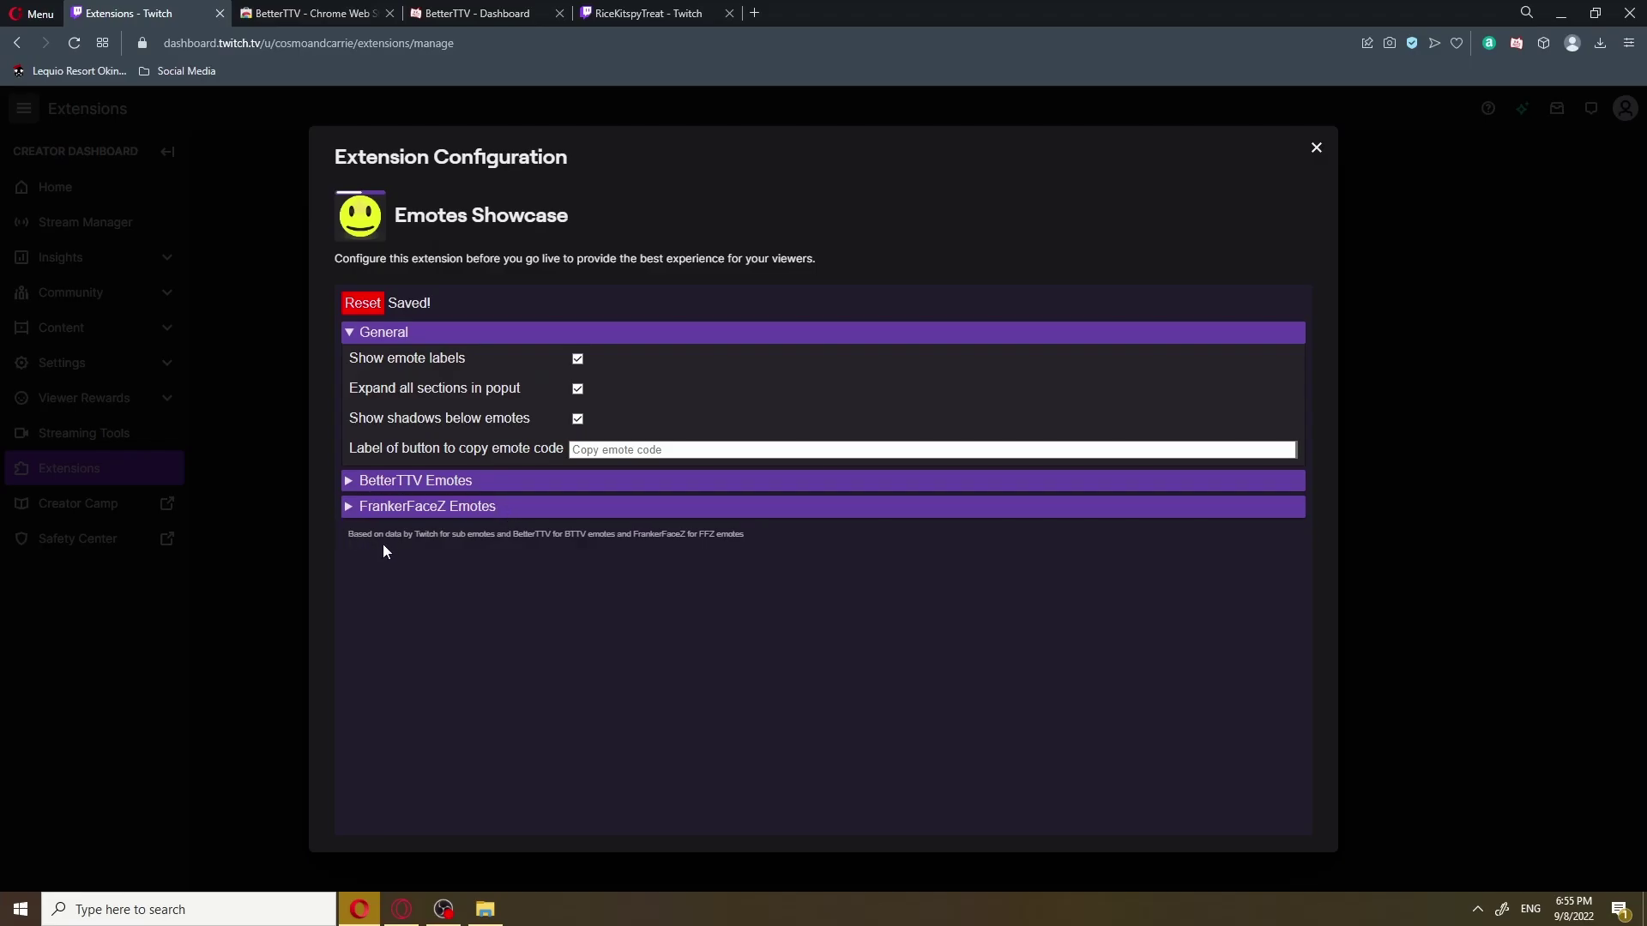
{"action": "left_click", "coordinate": [1317, 149]}
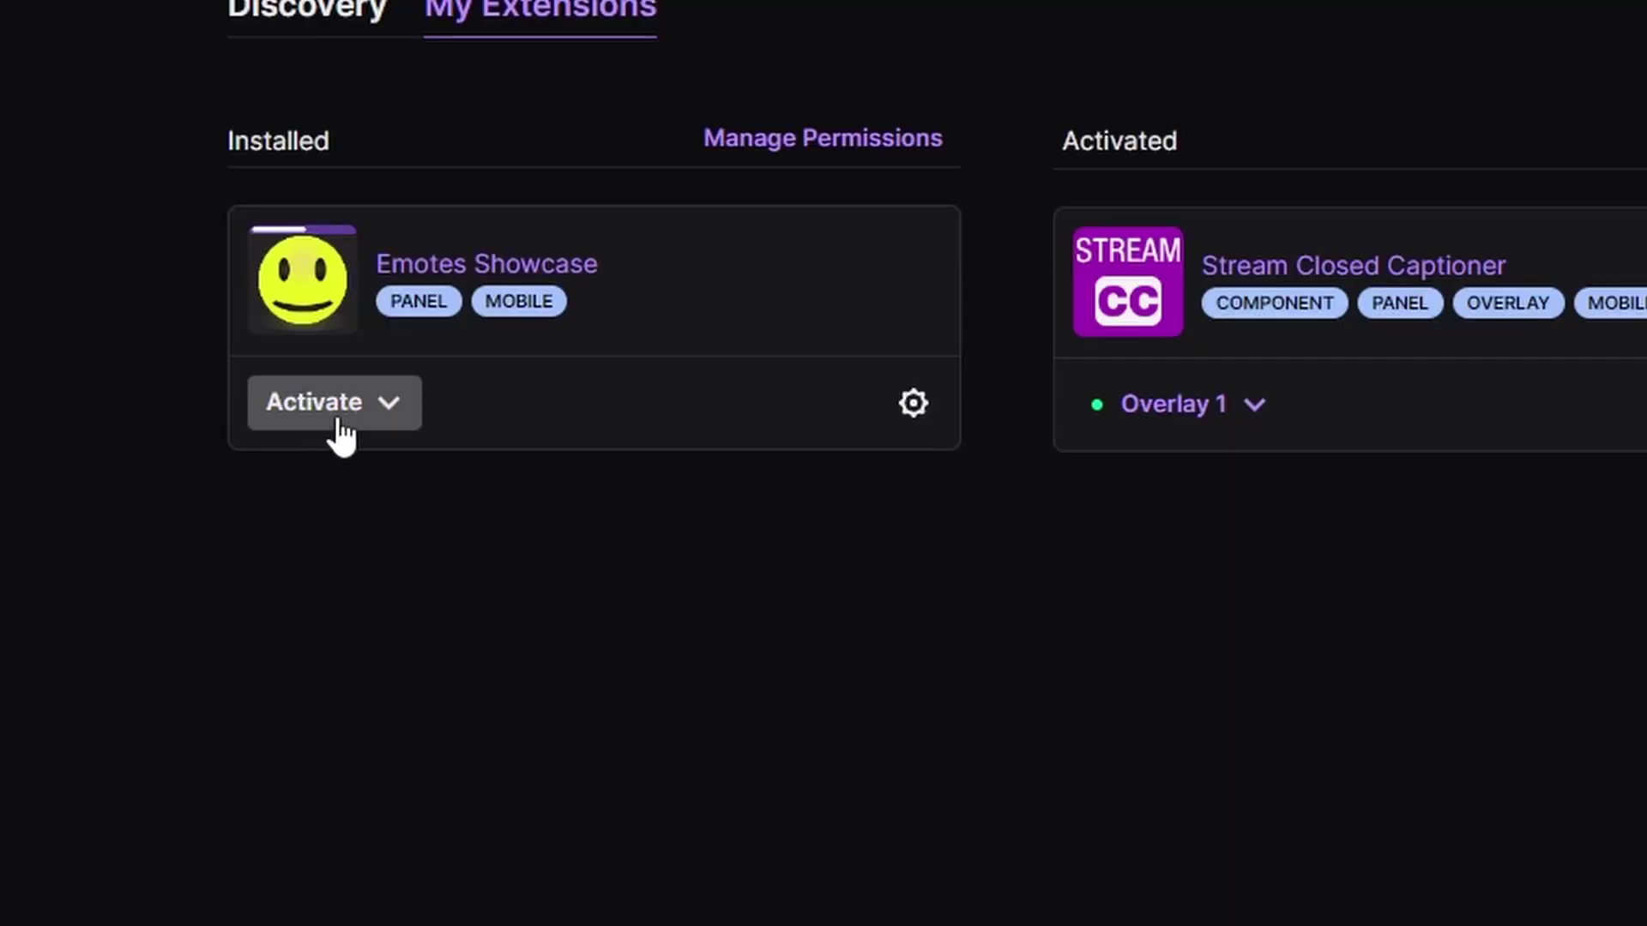
{"action": "left_click", "coordinate": [442, 355]}
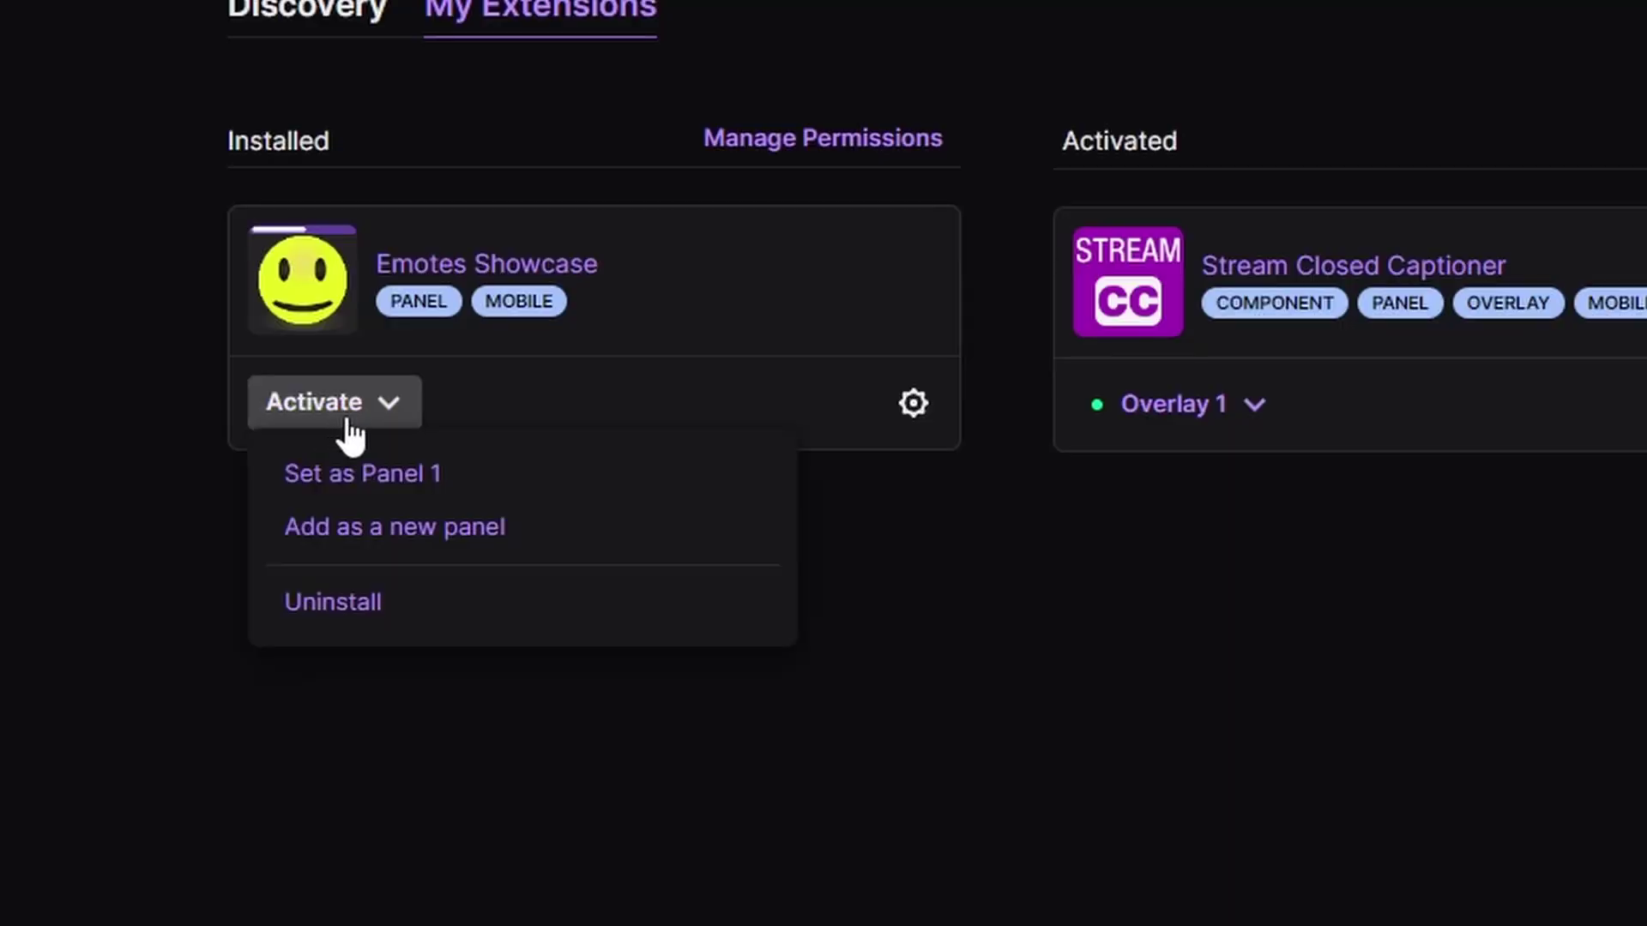
{"action": "left_click", "coordinate": [374, 502]}
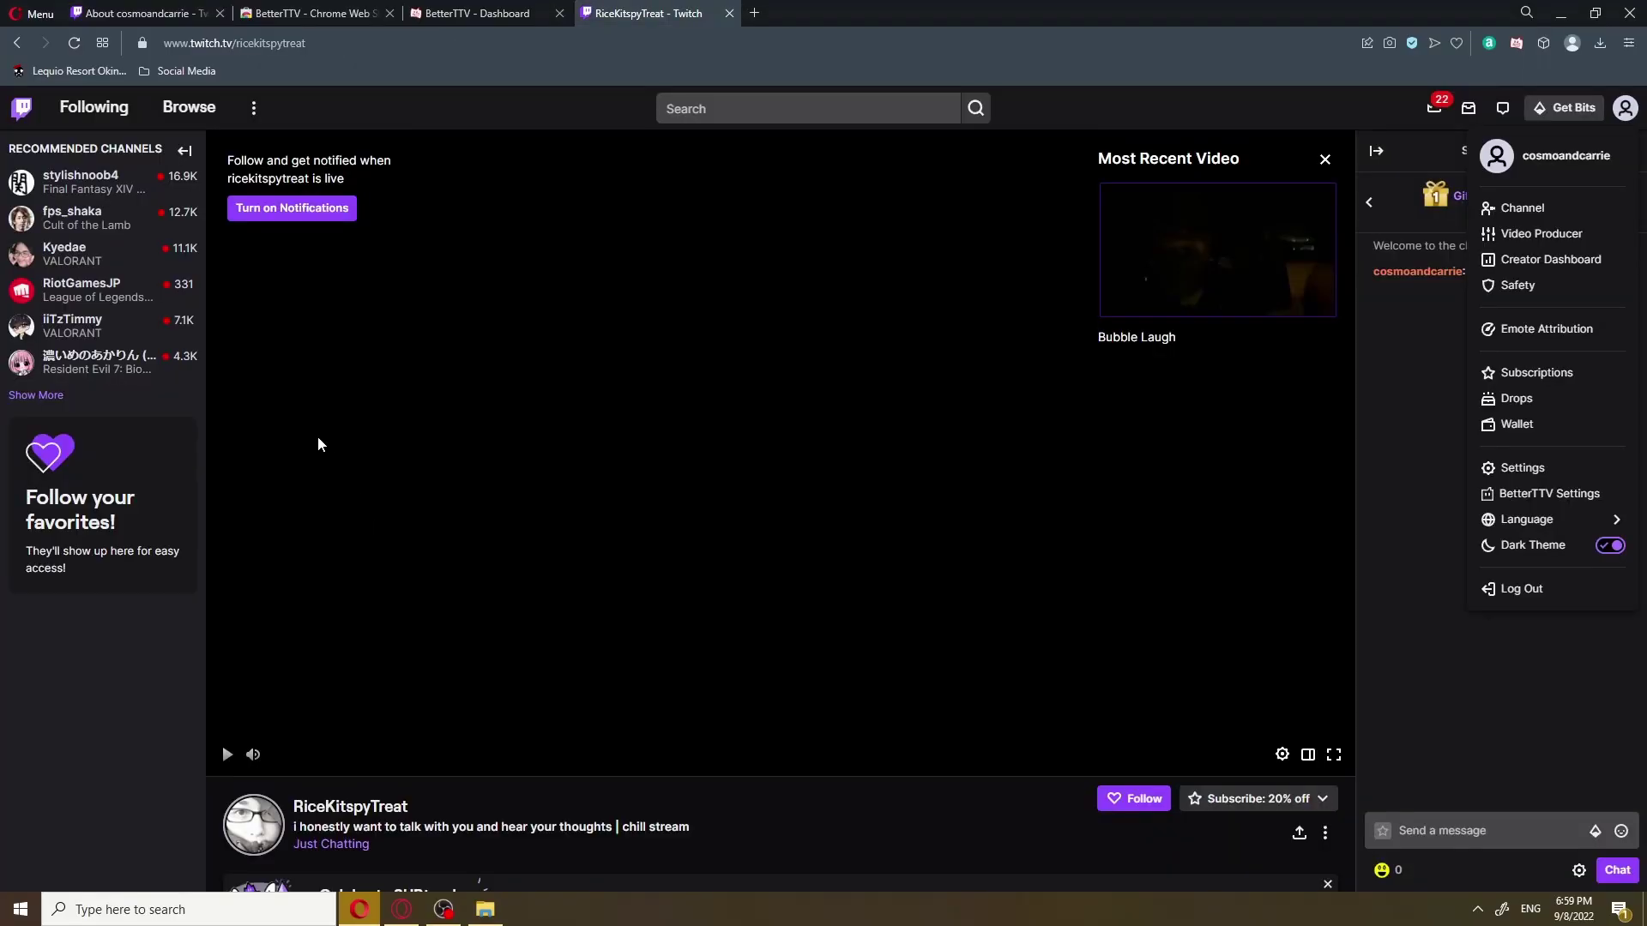
Scroll another streamer's channel to their Emotes Showcase panel showing BetterTTV emotes like monkaW and peepoSad.
{"action": "scroll", "coordinate": [311, 441], "scroll_direction": "down", "scroll_amount": 5}
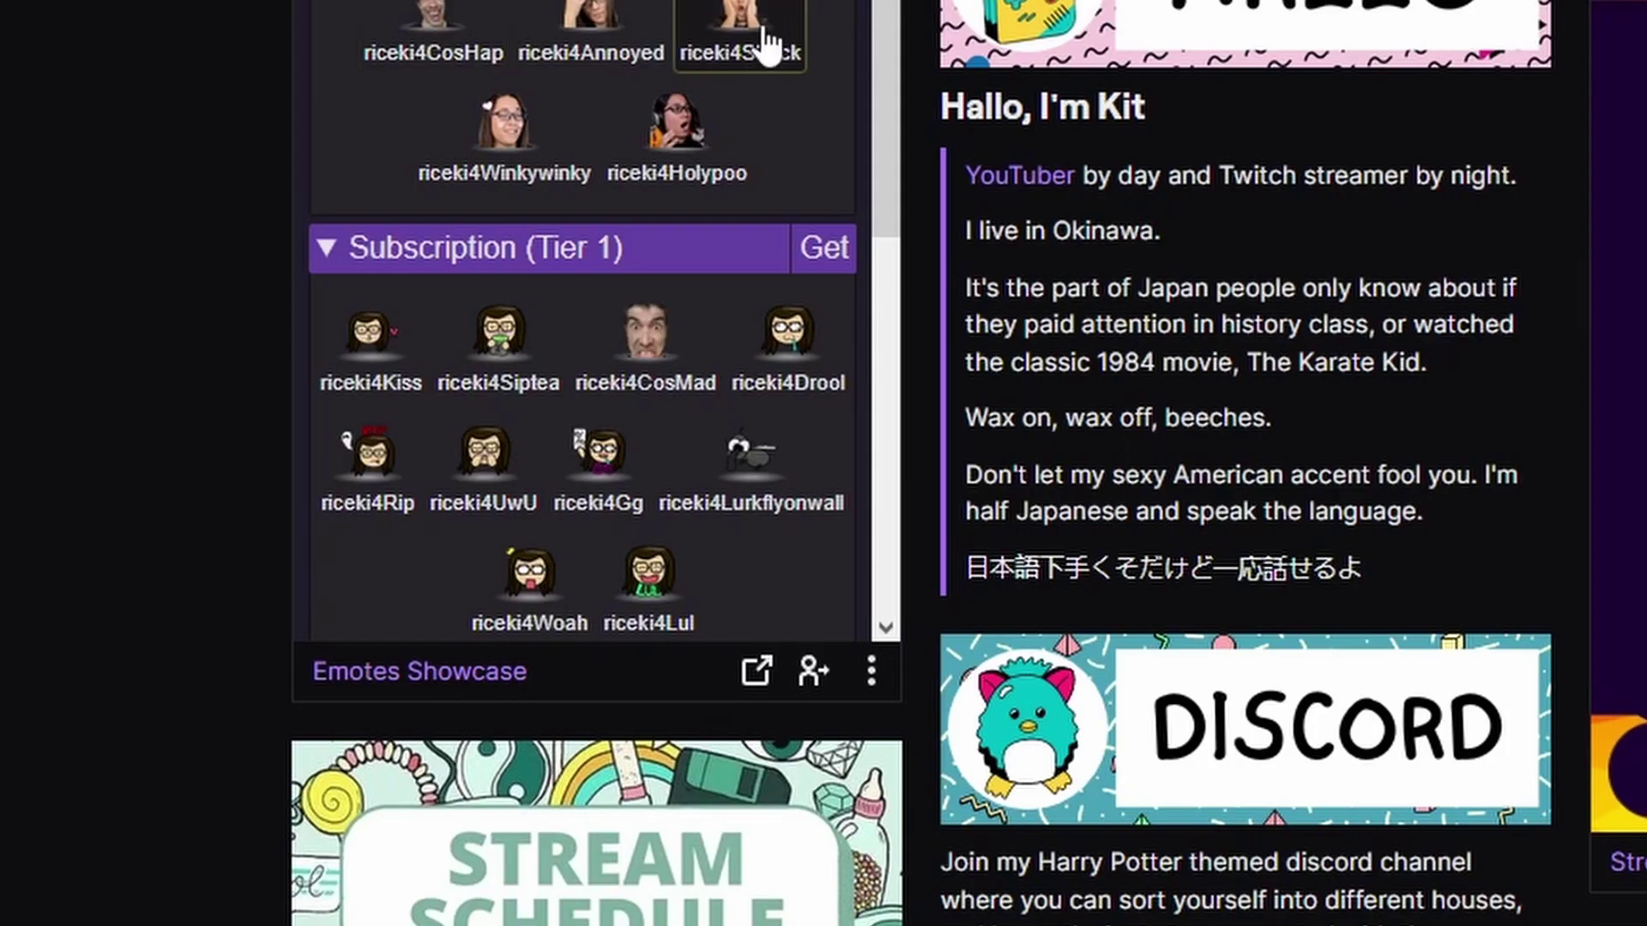
{"action": "scroll", "coordinate": [590, 343], "scroll_direction": "up", "scroll_amount": 8}
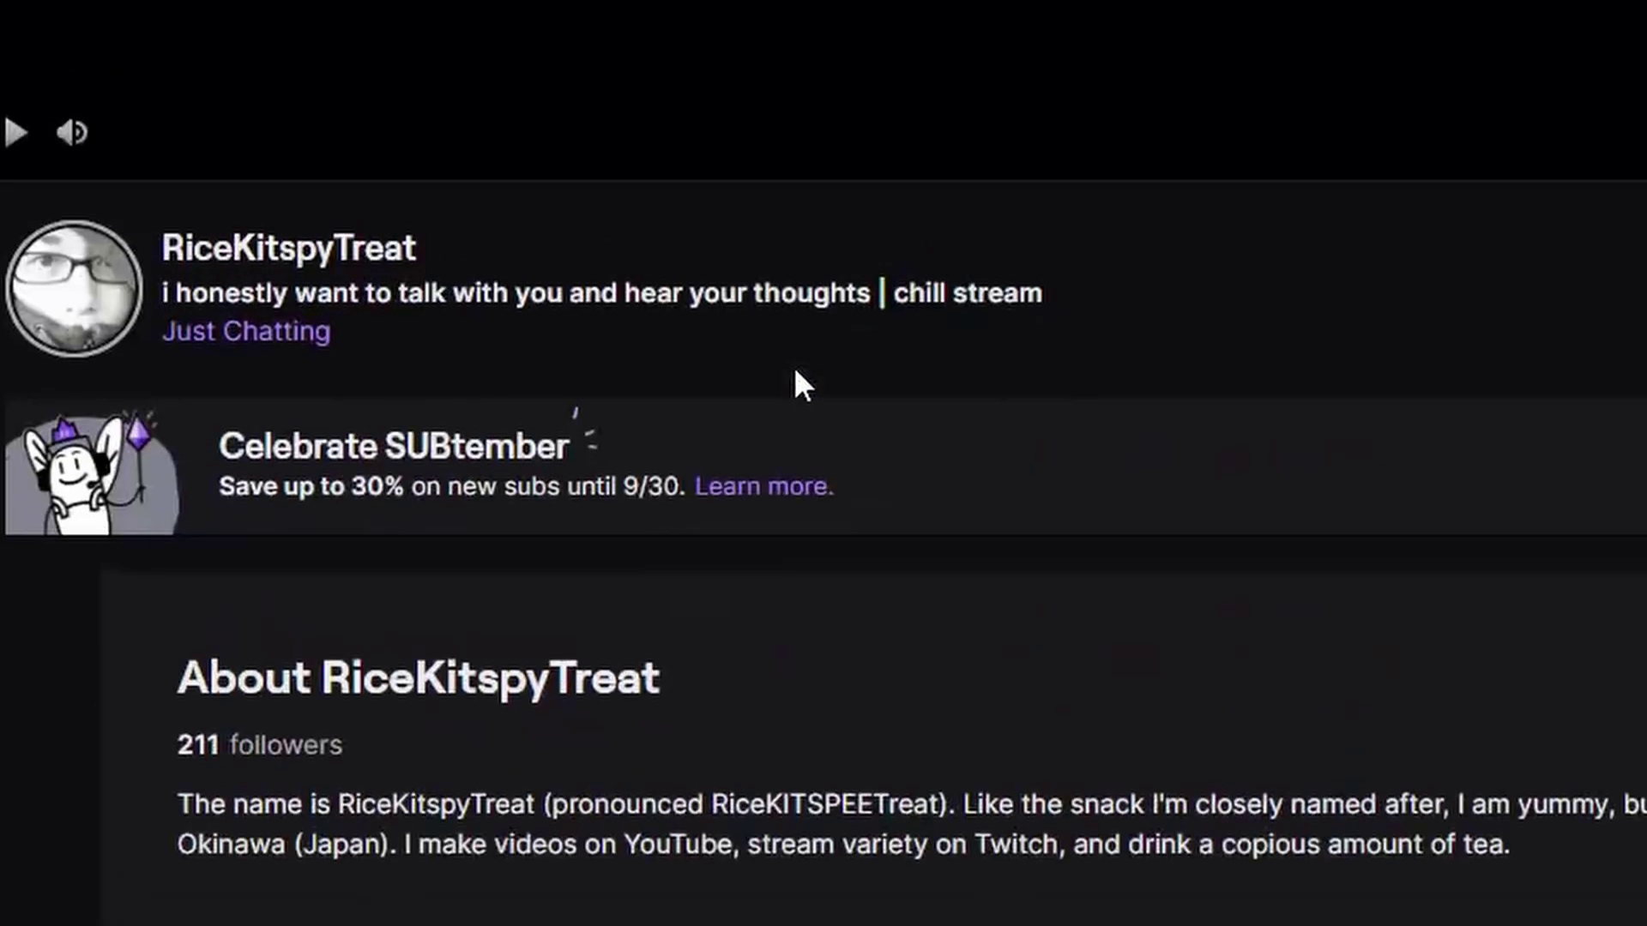
{"action": "scroll", "coordinate": [789, 364], "scroll_direction": "down", "scroll_amount": 12}
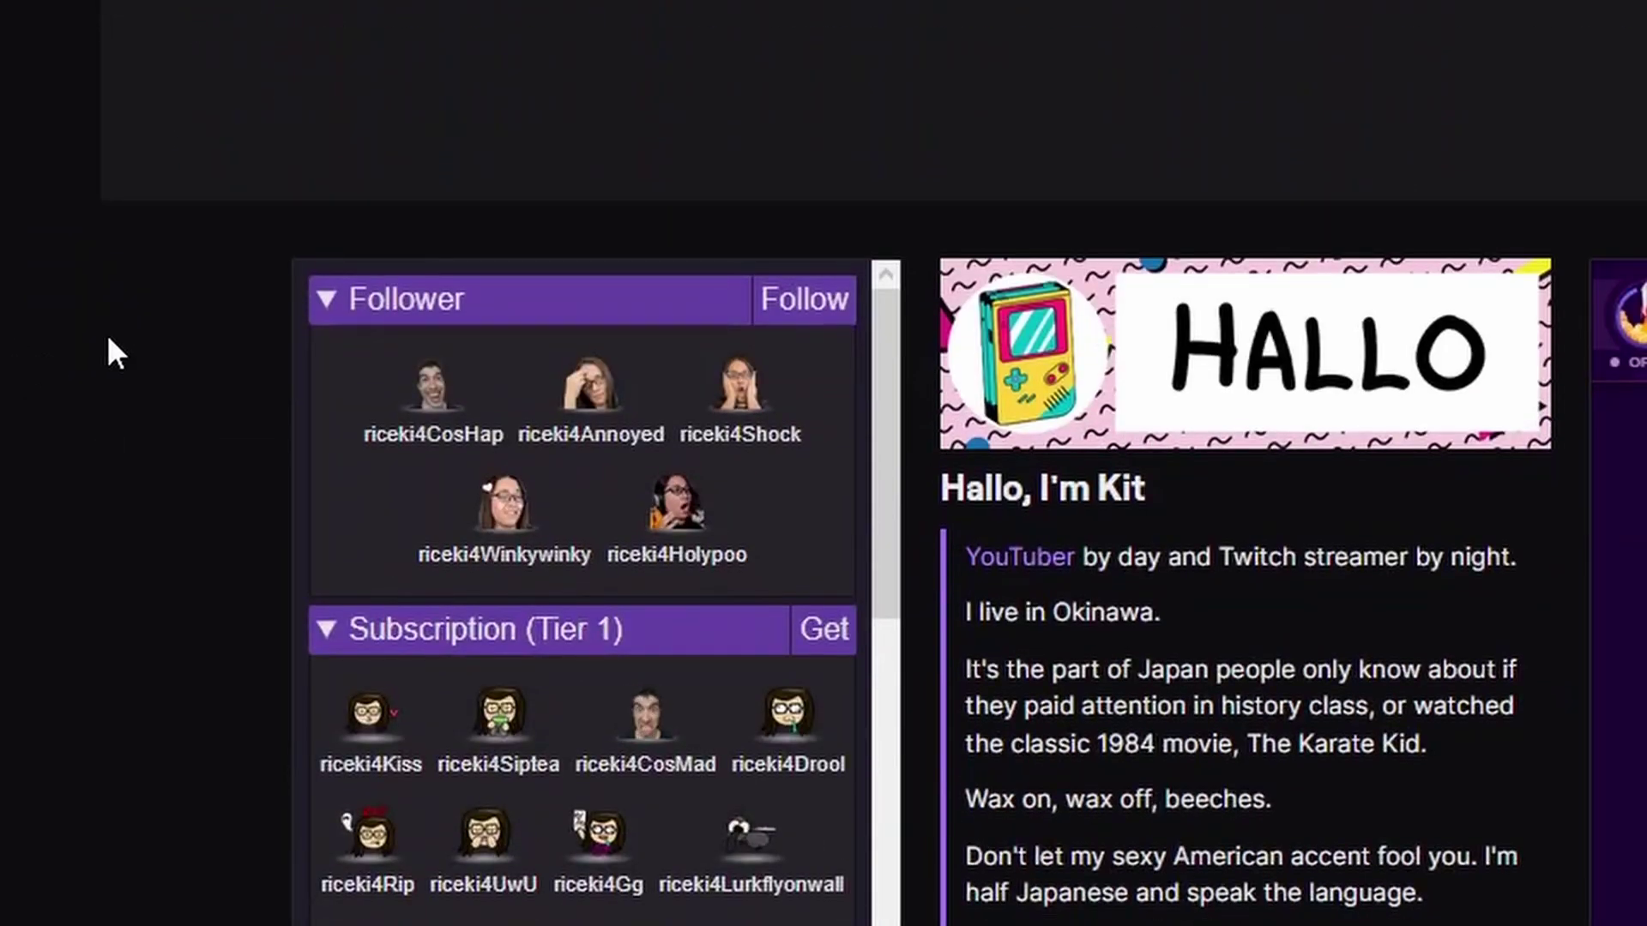
{"action": "scroll", "coordinate": [335, 454], "scroll_direction": "down", "scroll_amount": 6}
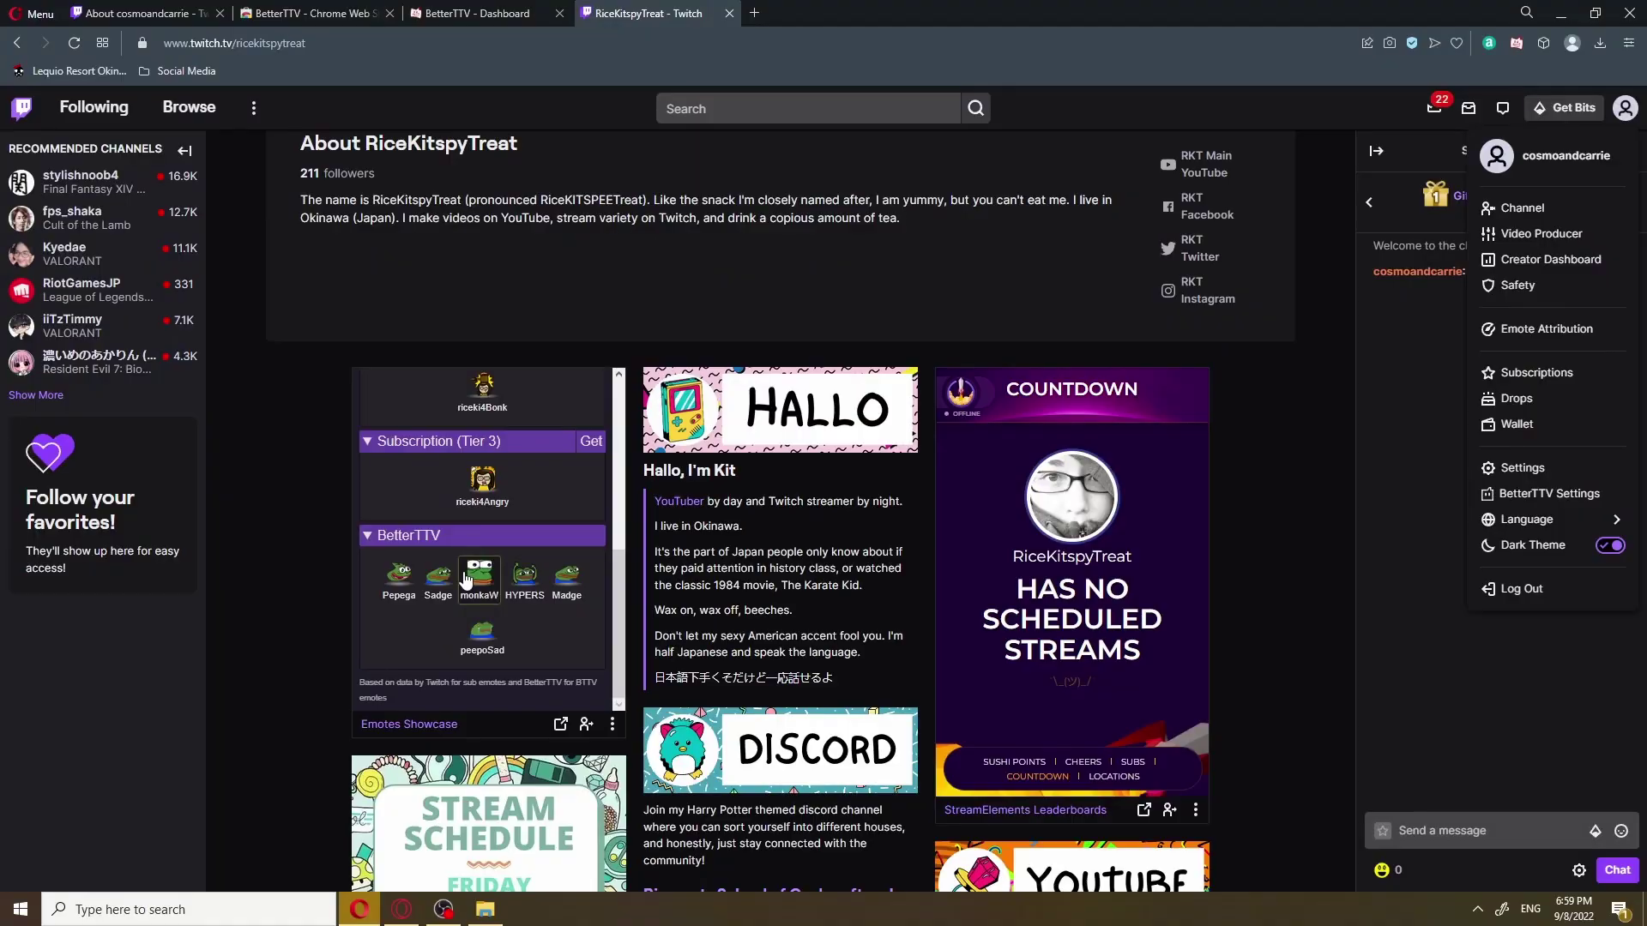